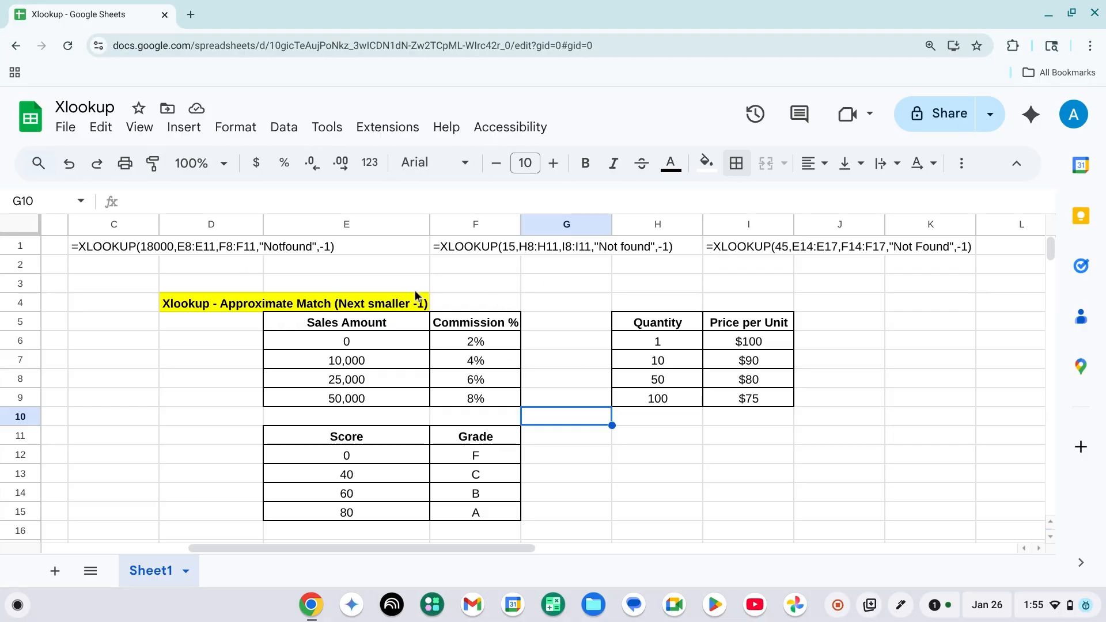
{"action": "key", "text": "Up"}
{"action": "key", "text": "Up"}
{"action": "key", "text": "Up"}
{"action": "key", "text": "Up"}
{"action": "type", "text": "="}
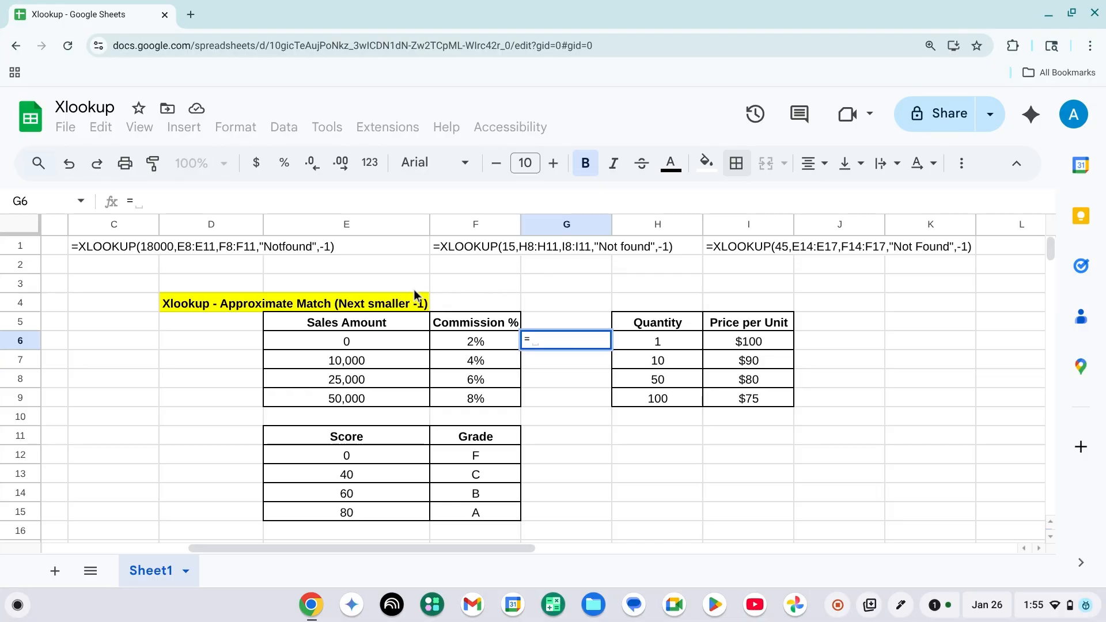
{"action": "key", "text": "Escape"}
{"action": "key", "text": "Right"}
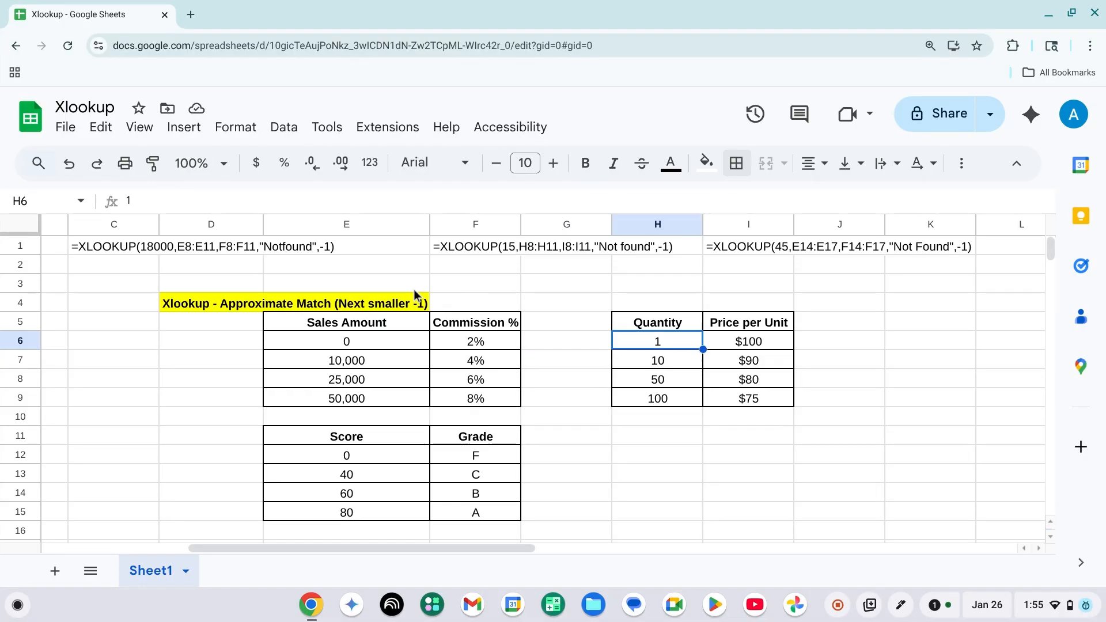
Step: Examine the Sales Amount tiers and their matching Commission % values in E5:F9, row by row
{"action": "key", "text": "Left"}
{"action": "key", "text": "Left"}
{"action": "key", "text": "Left"}
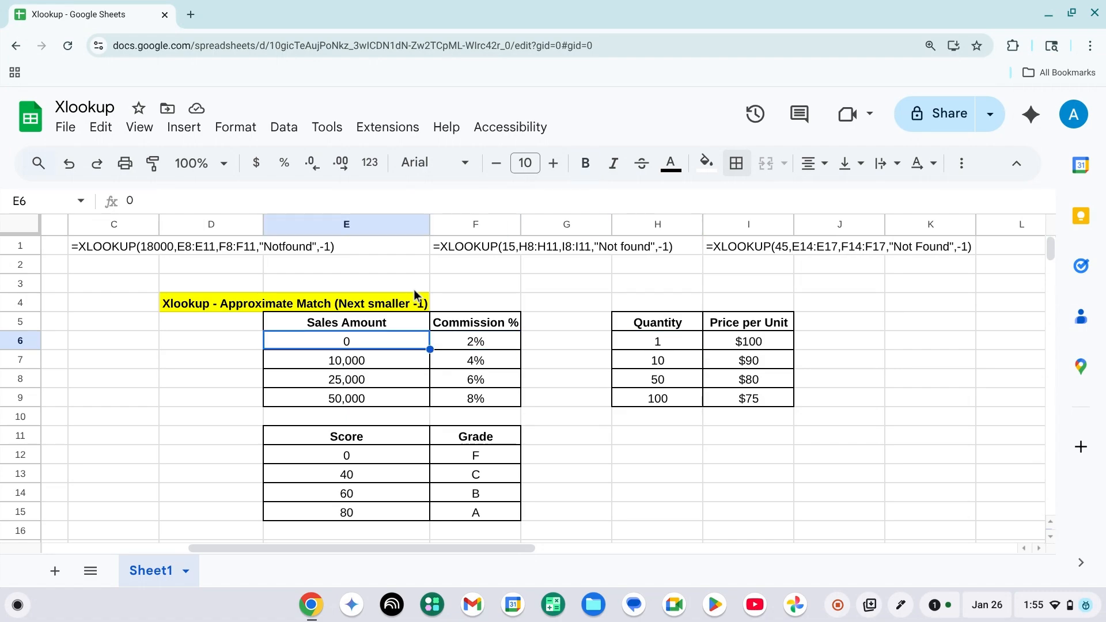
{"action": "key", "text": "Up"}
{"action": "key", "text": "Down"}
{"action": "key", "text": "Right"}
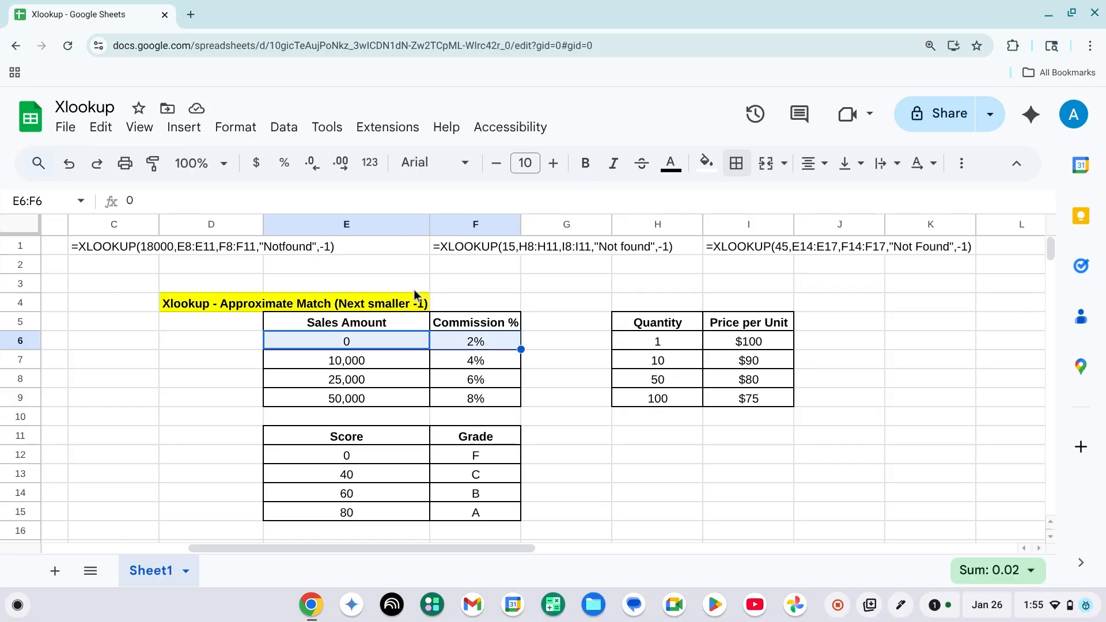
{"action": "key", "text": "Left"}
{"action": "key", "text": "Right"}
{"action": "key", "text": "Right"}
{"action": "key", "text": "Left"}
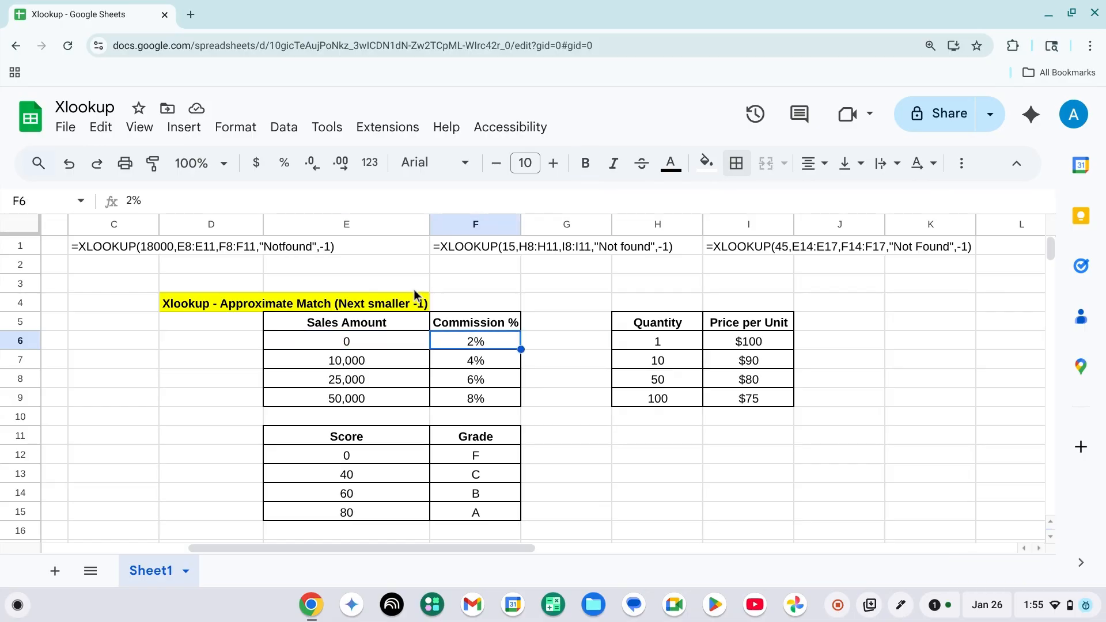
{"action": "key", "text": "Left"}
{"action": "key", "text": "Down"}
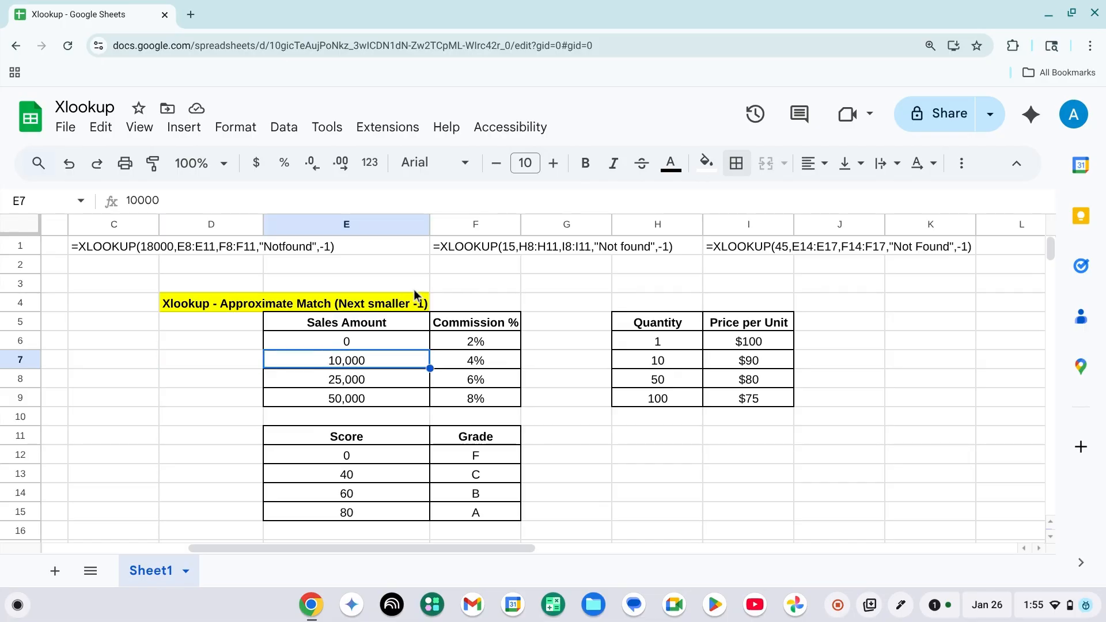
{"action": "key", "text": "Right"}
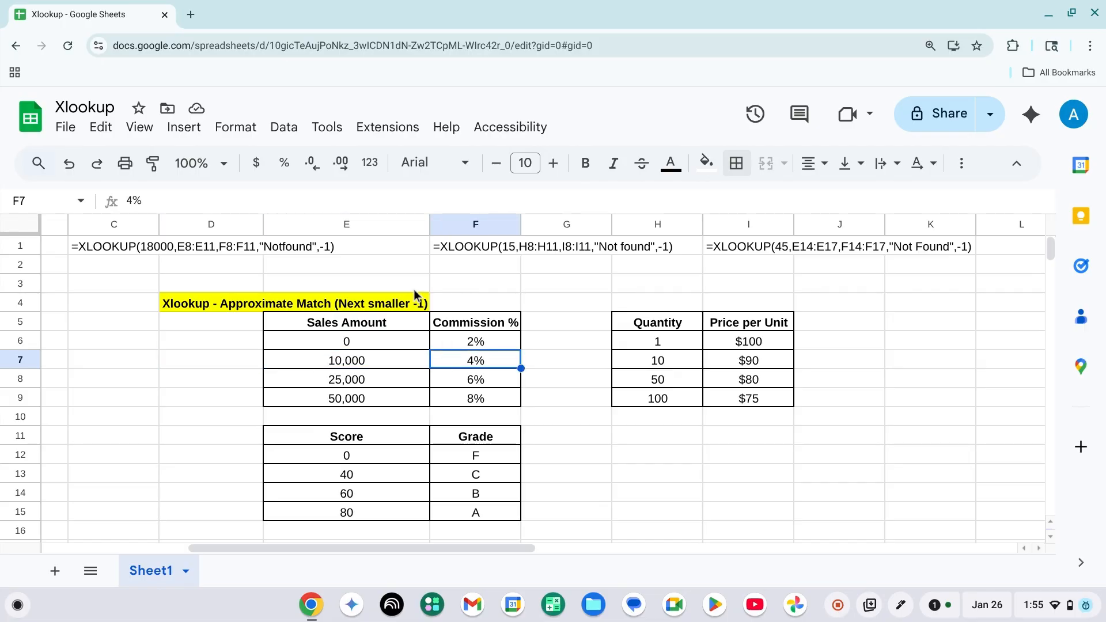
{"action": "key", "text": "Down"}
{"action": "key", "text": "Left"}
{"action": "key", "text": "Right"}
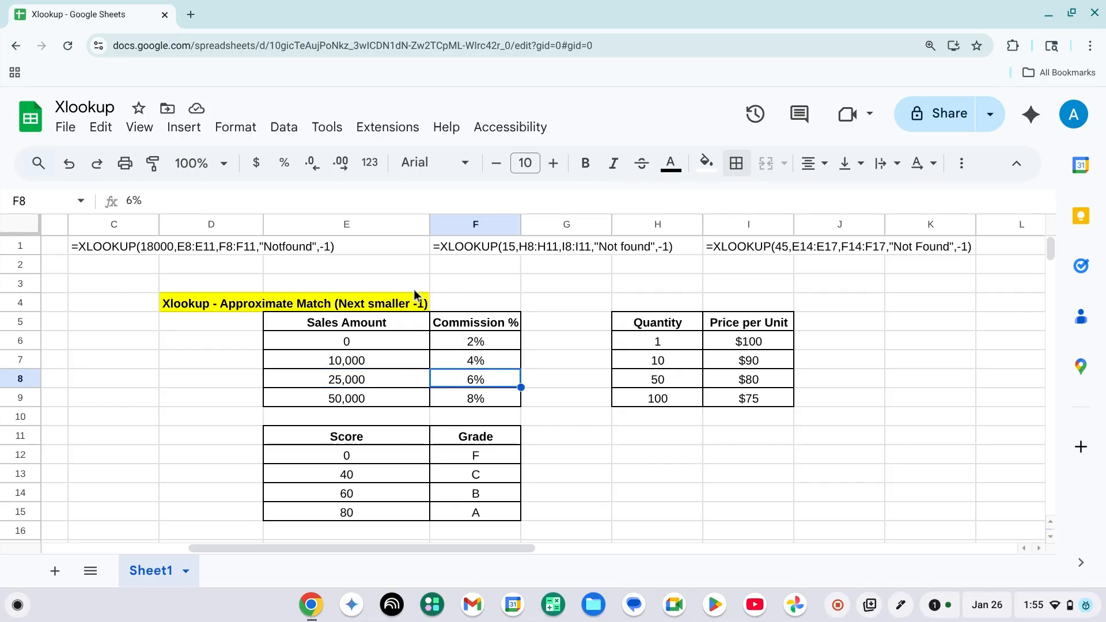
{"action": "key", "text": "Left"}
{"action": "key", "text": "Down"}
{"action": "key", "text": "Right"}
{"action": "key", "text": "Up"}
{"action": "key", "text": "Up"}
{"action": "key", "text": "Up"}
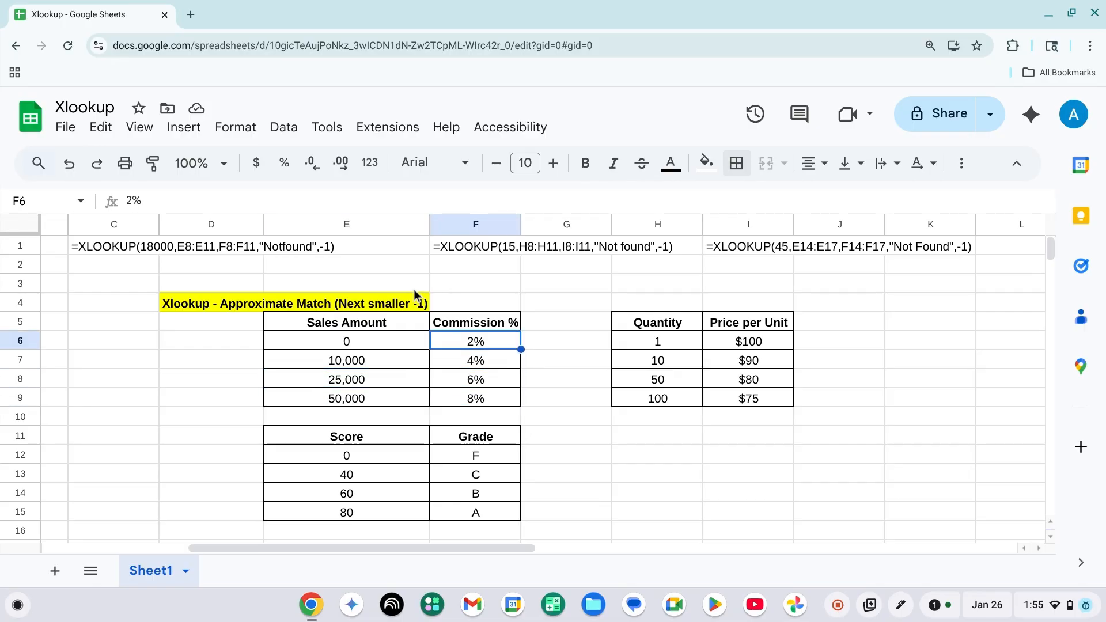
Step: Begin an XLOOKUP formula in cell G6 with 18000 as the search key
{"action": "key", "text": "Right"}
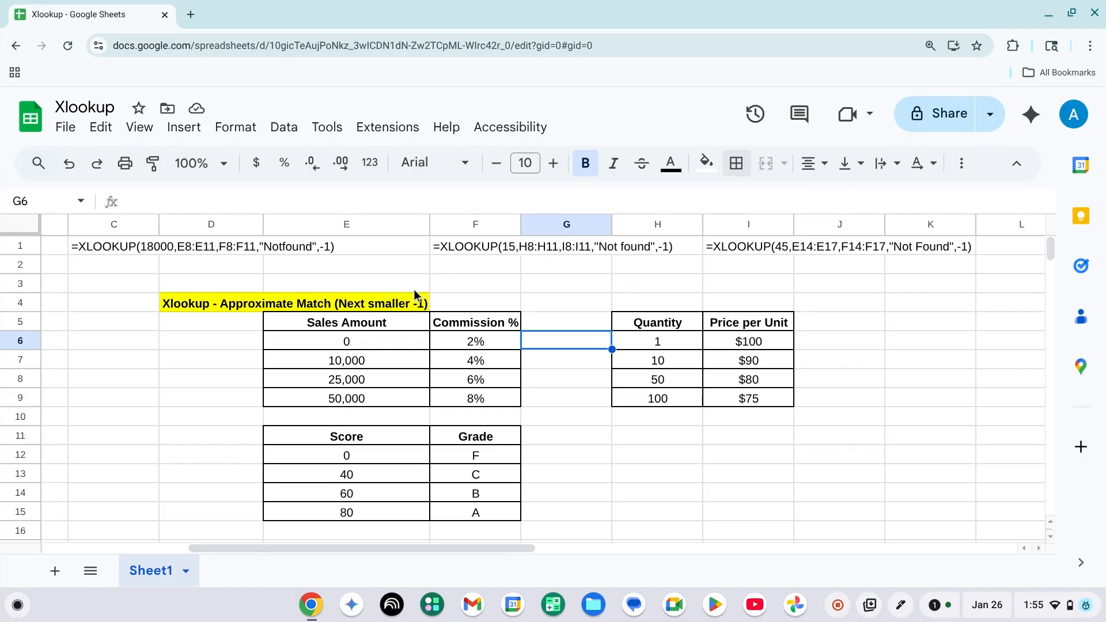
{"action": "type", "text": "=Xlook"}
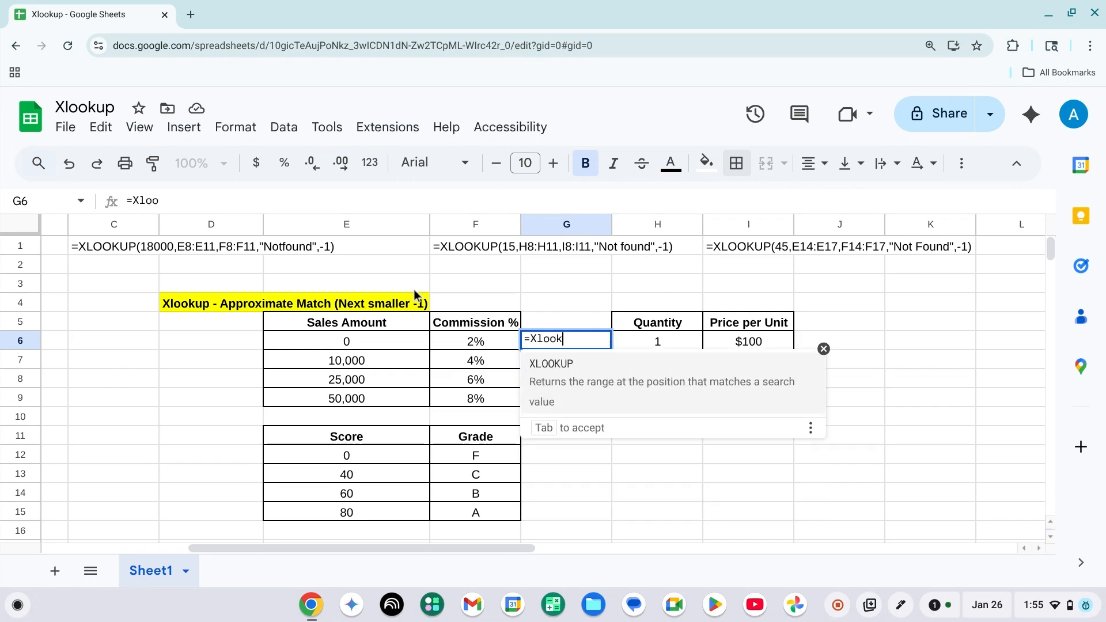
{"action": "left_click", "coordinate": [564, 380]}
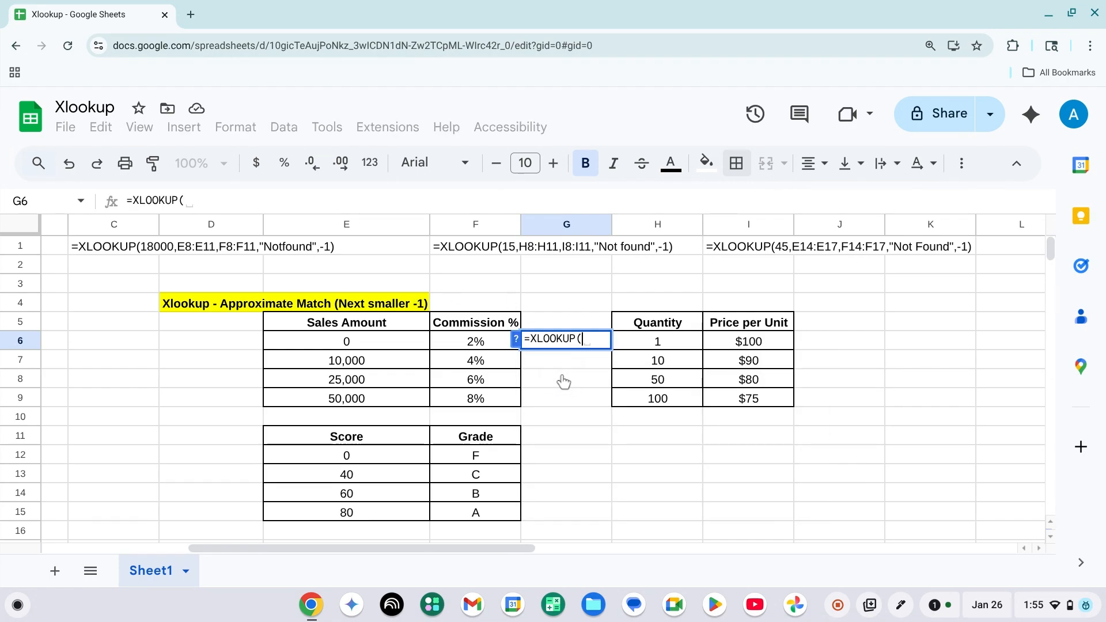
{"action": "type", "text": "18000"}
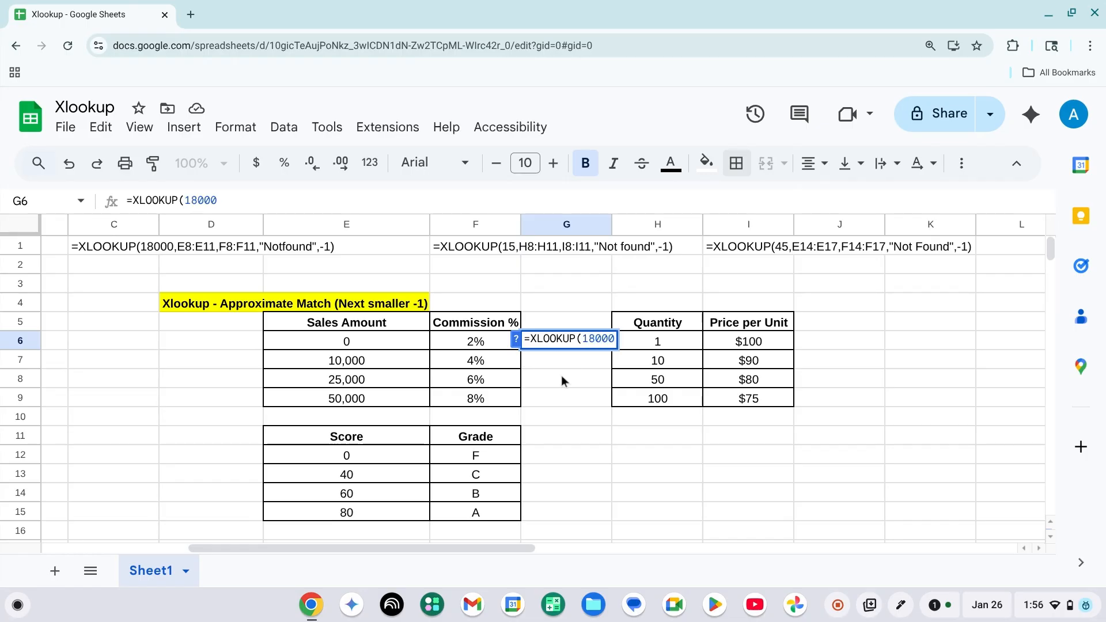
{"action": "type", "text": ","}
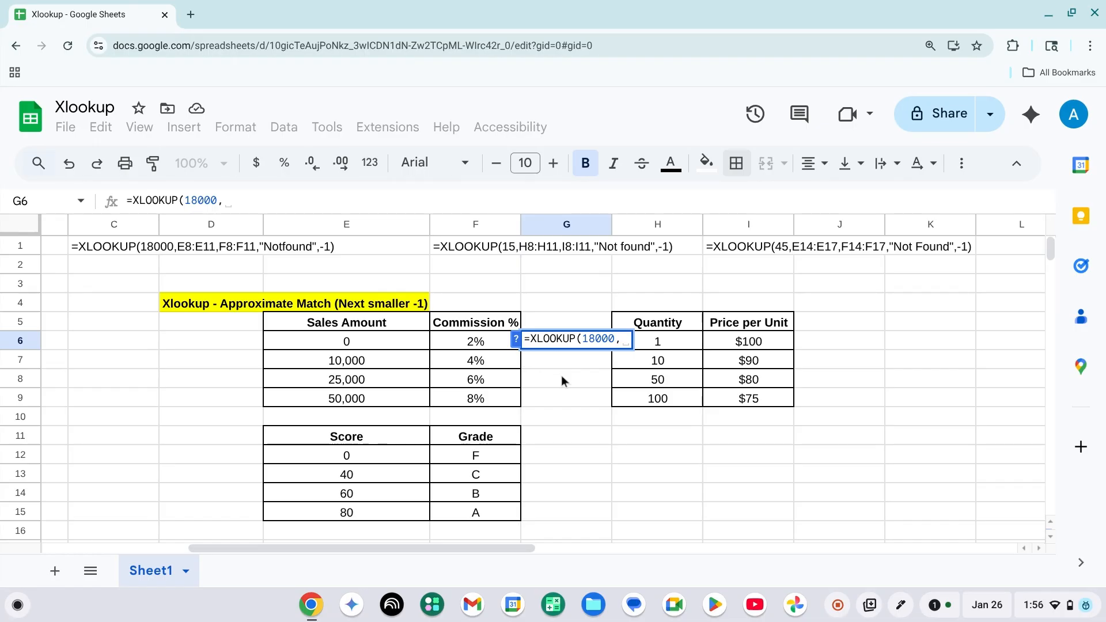
Step: Replace the search key in the G6 XLOOKUP formula with 15000
{"action": "key", "text": "Left"}
{"action": "key", "text": "Left"}
{"action": "key", "text": "Left"}
{"action": "key", "text": "BackSpace"}
{"action": "key", "text": "BackSpace"}
{"action": "key", "text": "BackSpace"}
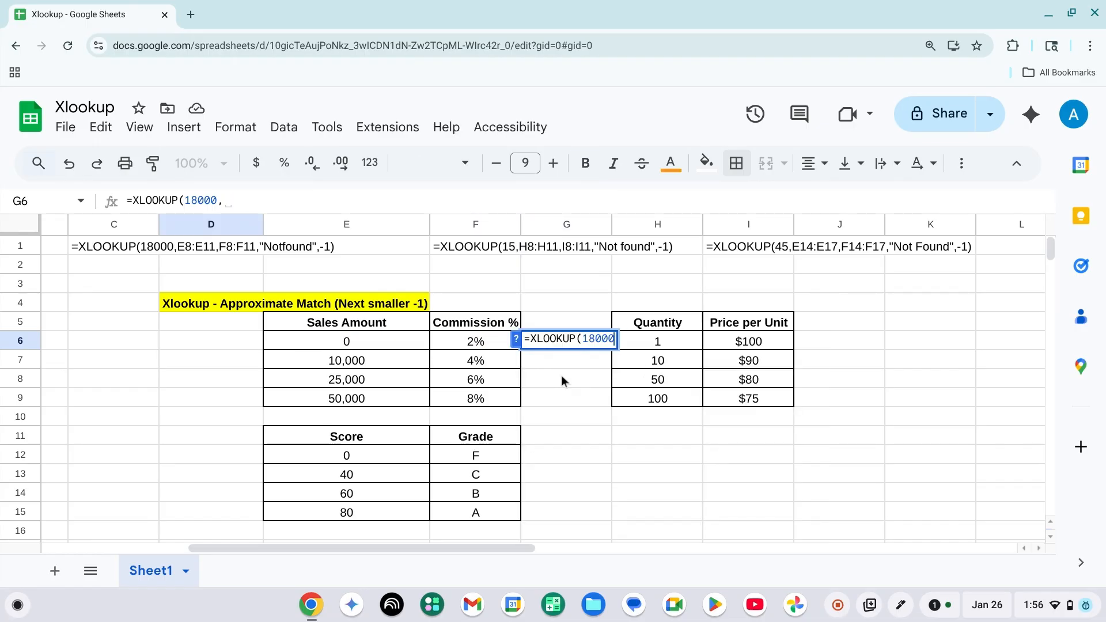
{"action": "key", "text": "BackSpace"}
{"action": "key", "text": "BackSpace"}
{"action": "key", "text": "BackSpace"}
{"action": "key", "text": "BackSpace"}
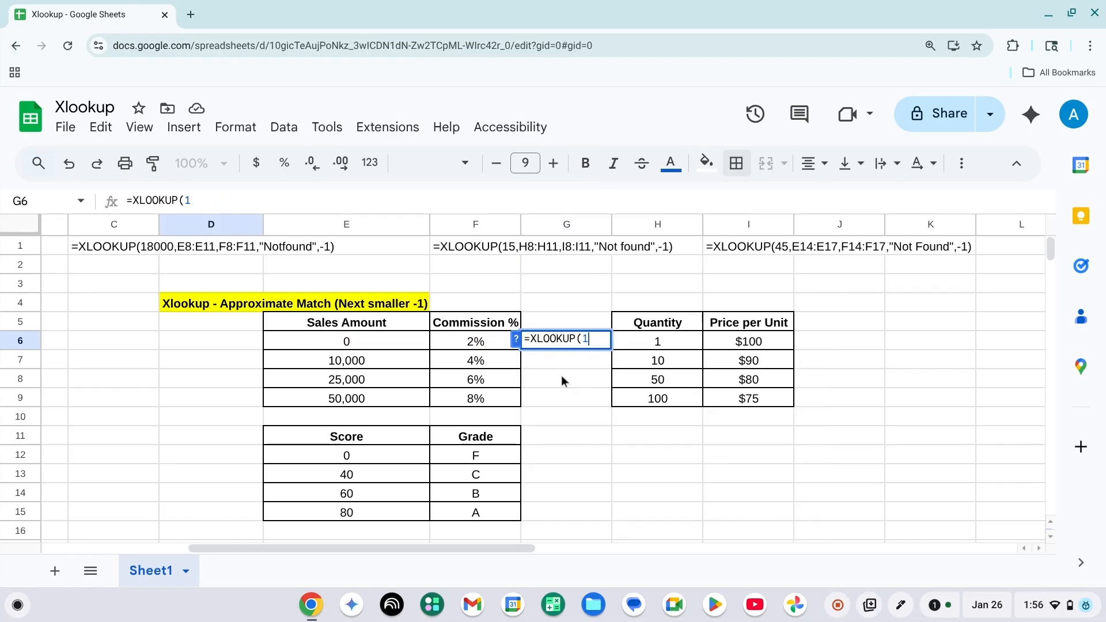
{"action": "type", "text": "5000,"}
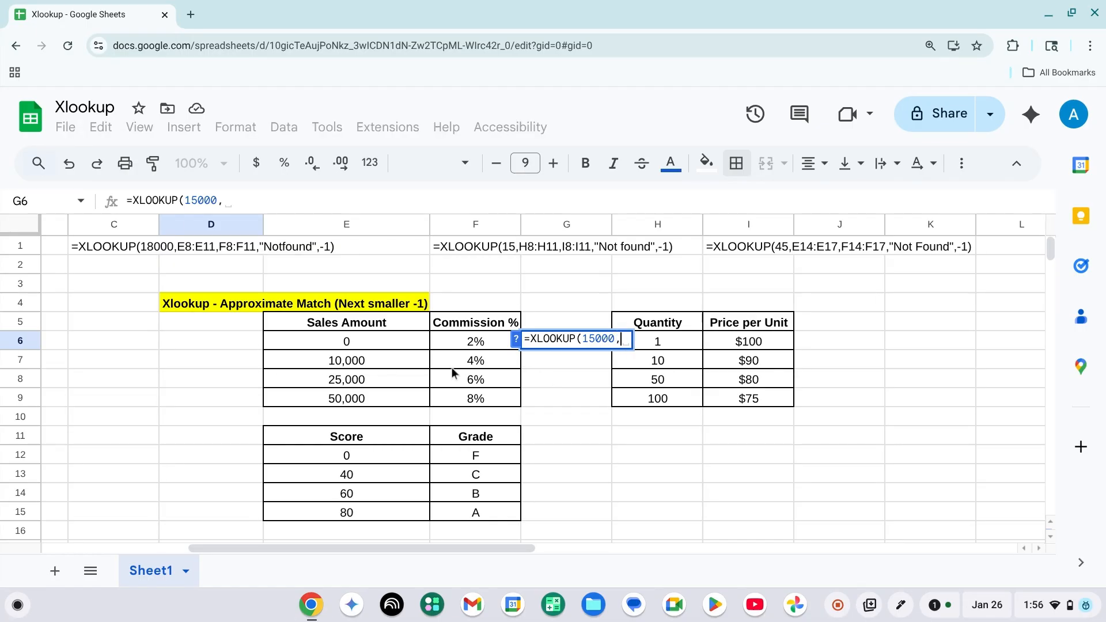
Step: Add the Sales Amount cells E6:E9 as the formula's lookup range
{"action": "left_click", "coordinate": [333, 344]}
{"action": "key", "text": "shift+Down"}
{"action": "key", "text": "shift+Down"}
{"action": "key", "text": "shift+Down"}
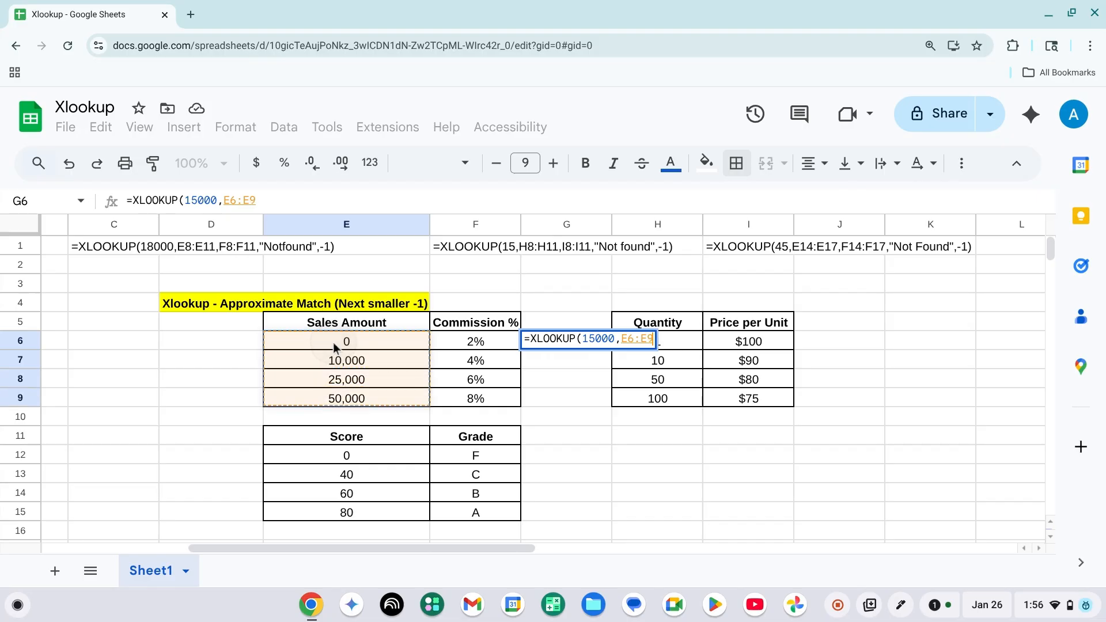
{"action": "type", "text": ","}
Step: Add the Commission % cells F6:F9 as the formula's result range
{"action": "left_click", "coordinate": [454, 342]}
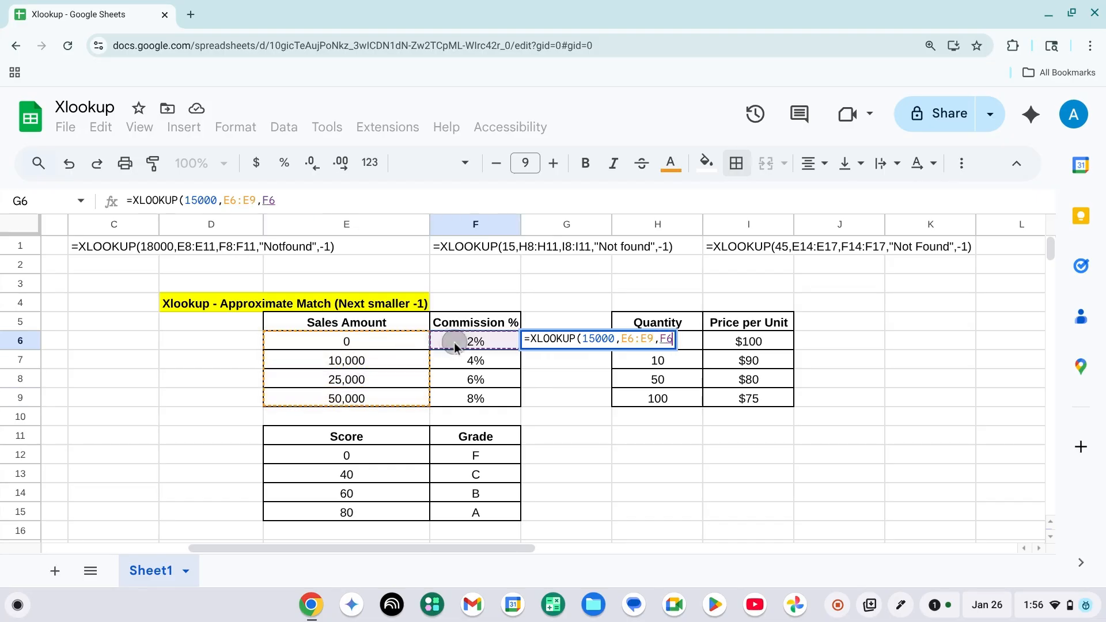
{"action": "key", "text": "shift+Down"}
{"action": "key", "text": "shift+Down"}
{"action": "key", "text": "shift+Down"}
{"action": "type", "text": ","}
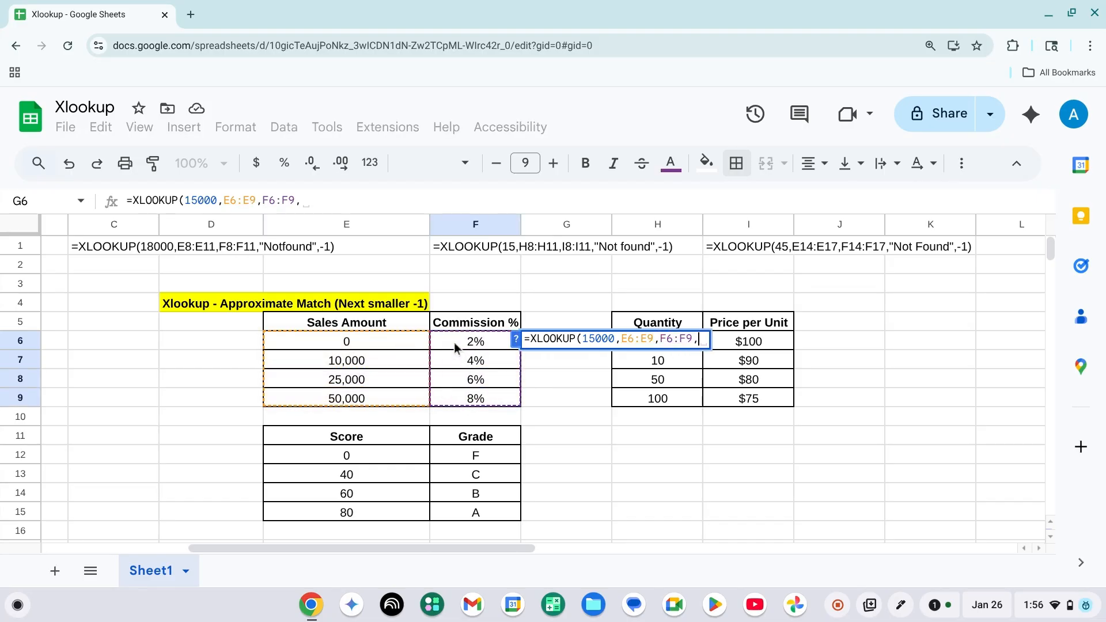
Step: Complete the G6 formula with "NA" as the missing value and match mode -1 for the next smaller value
{"action": "type", "text": "\"\""}
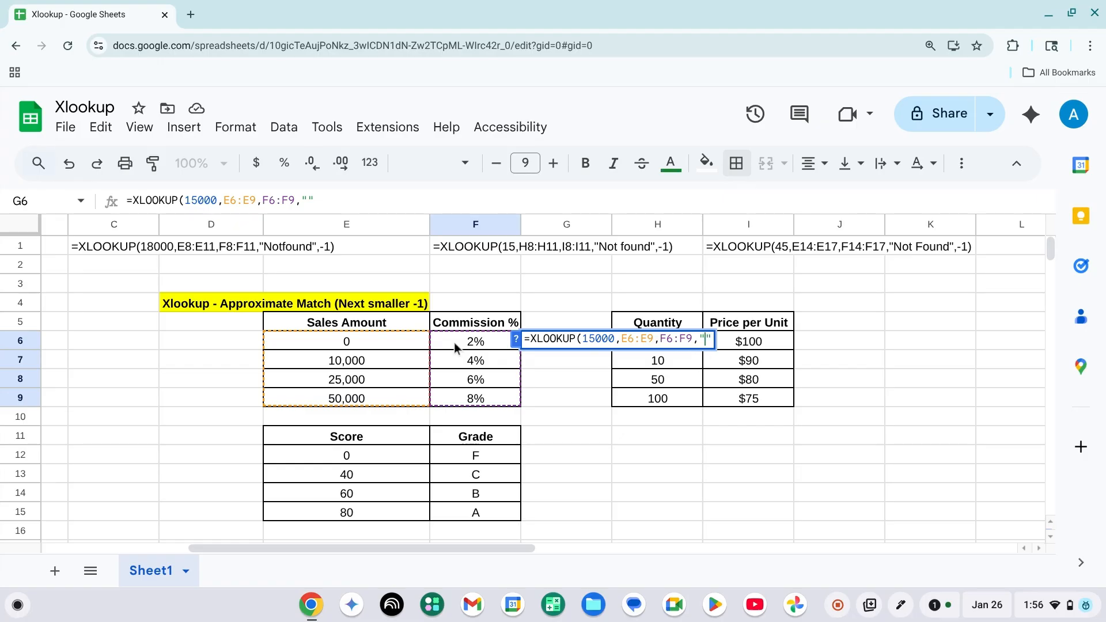
{"action": "type", "text": "NA"}
{"action": "type", "text": ", "}
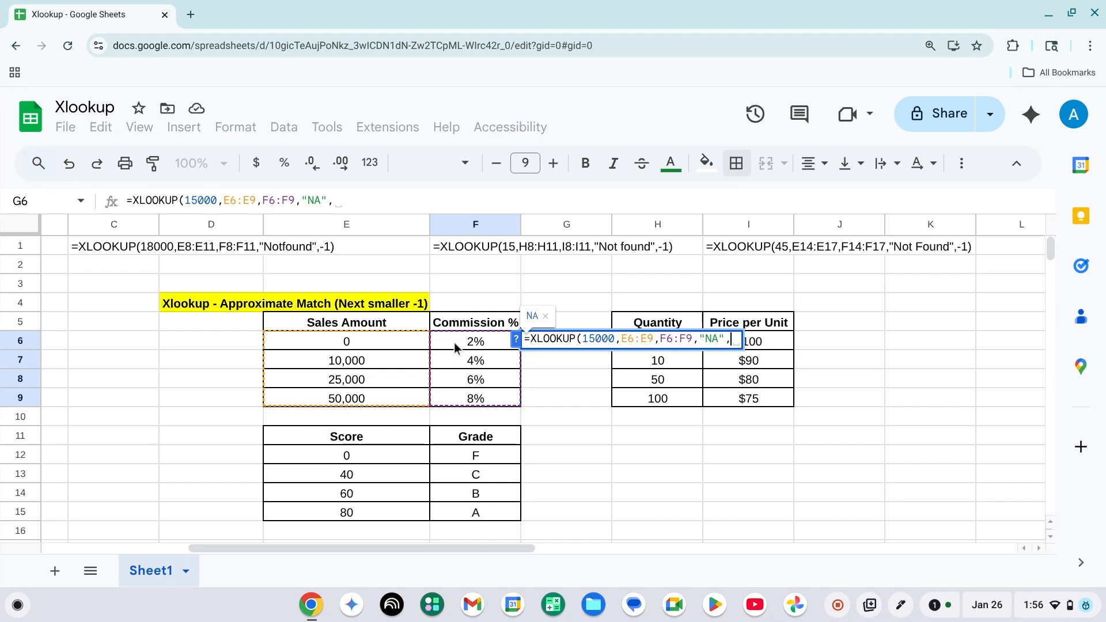
{"action": "type", "text": "-"}
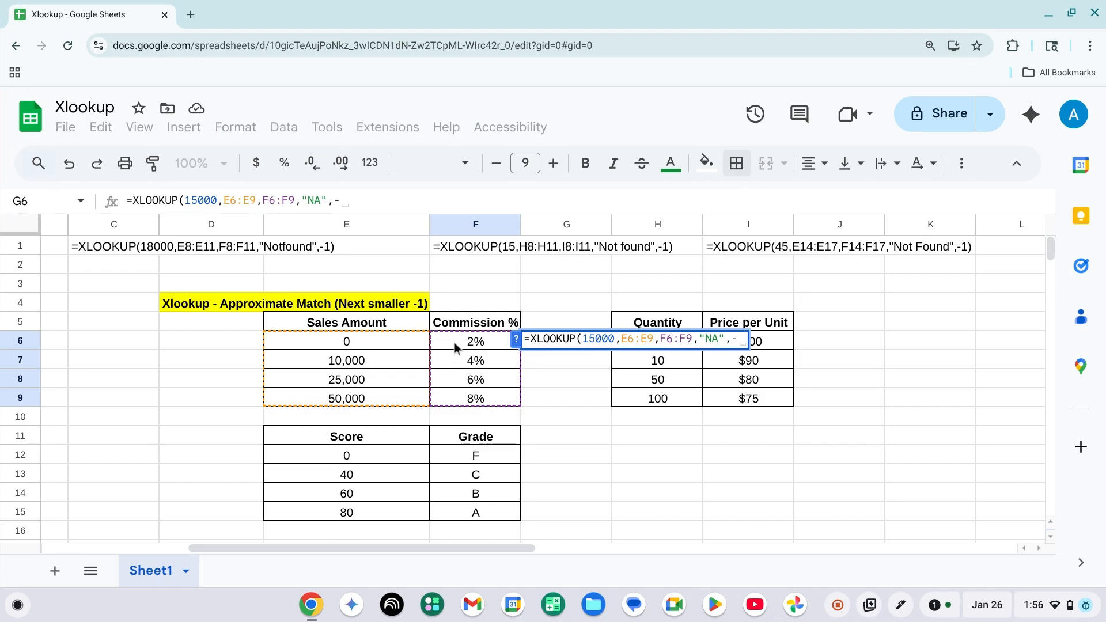
{"action": "type", "text": "1)"}
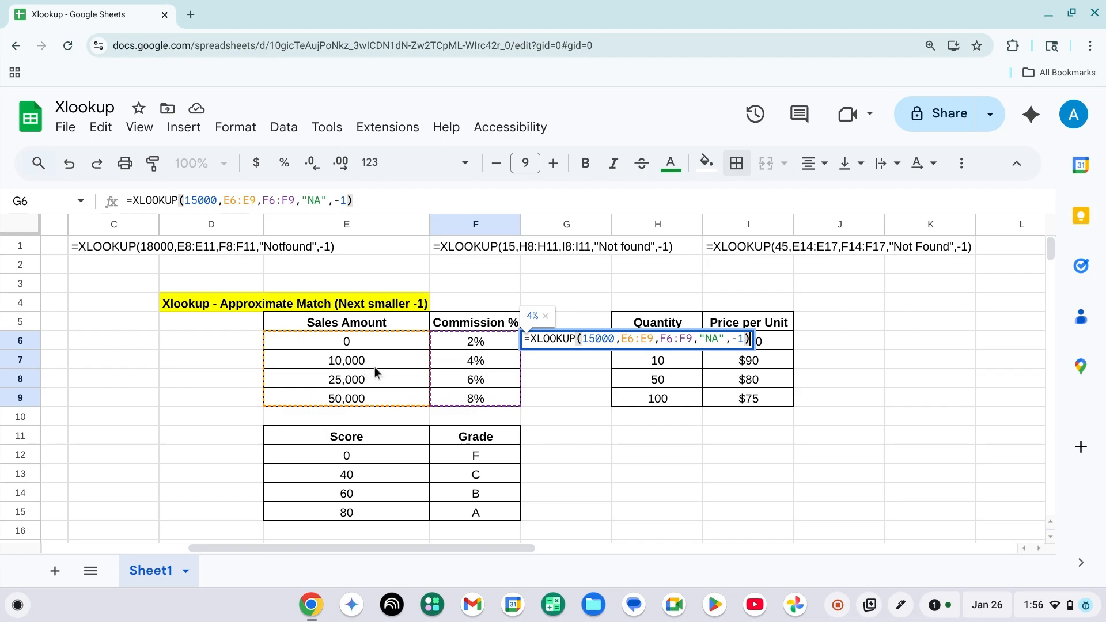
{"action": "key", "text": "Return"}
Step: Compare the G6 lookup result with the first two rows of the Sales Amount and Commission % table
{"action": "key", "text": "Left"}
{"action": "key", "text": "Left"}
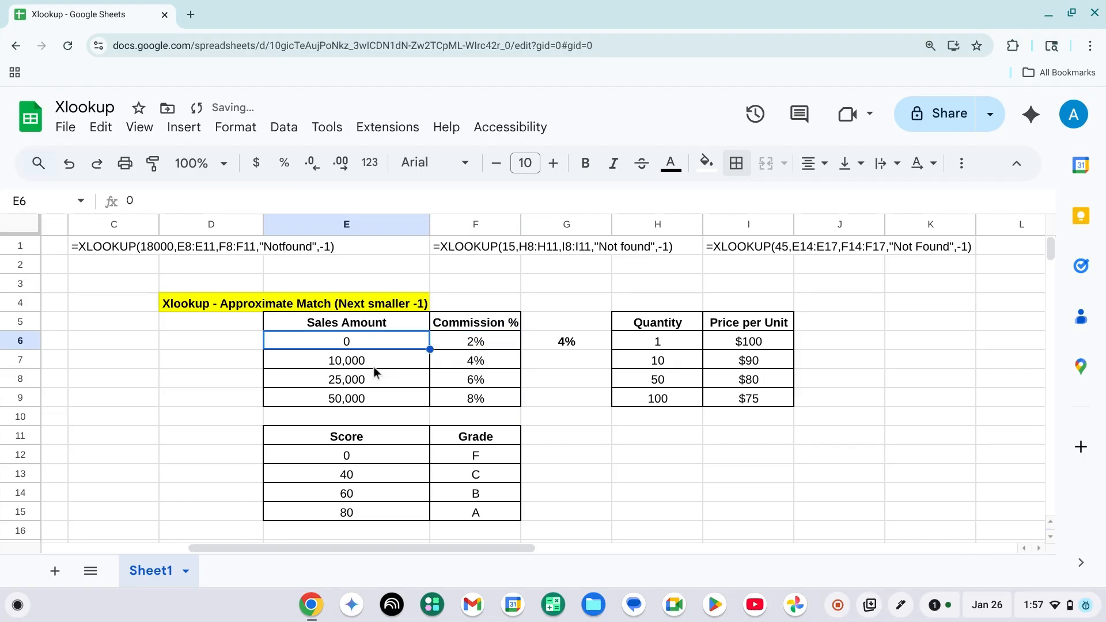
{"action": "key", "text": "Right"}
{"action": "key", "text": "Right"}
{"action": "key", "text": "Down"}
{"action": "key", "text": "Left"}
{"action": "key", "text": "Left"}
{"action": "key", "text": "Right"}
{"action": "key", "text": "Right"}
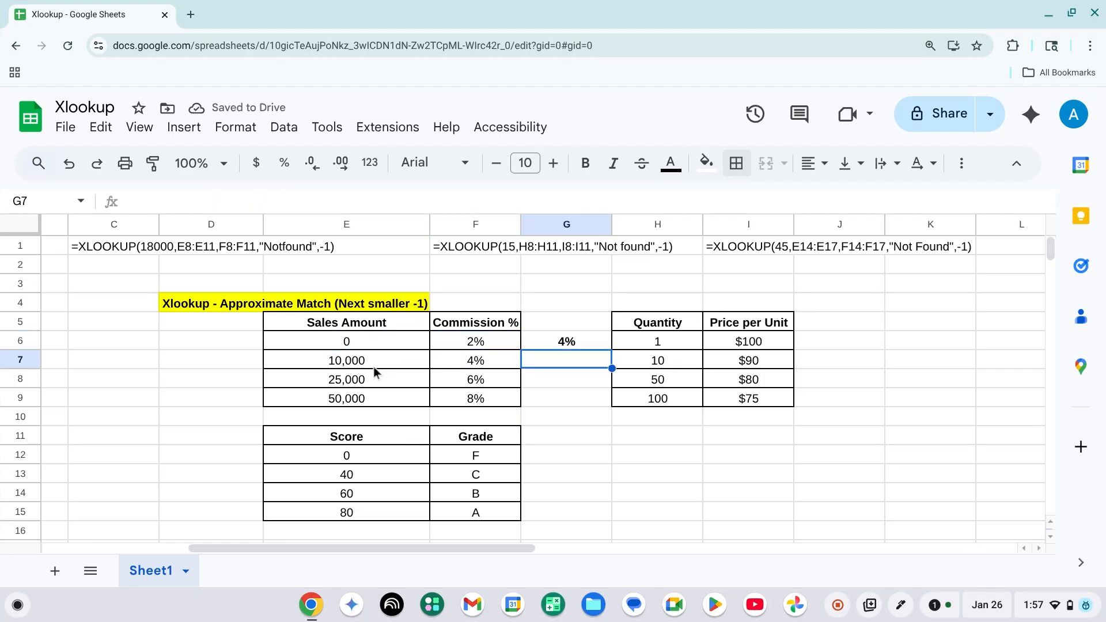
{"action": "key", "text": "Up"}
{"action": "key", "text": "Left"}
{"action": "key", "text": "Left"}
{"action": "key", "text": "Right"}
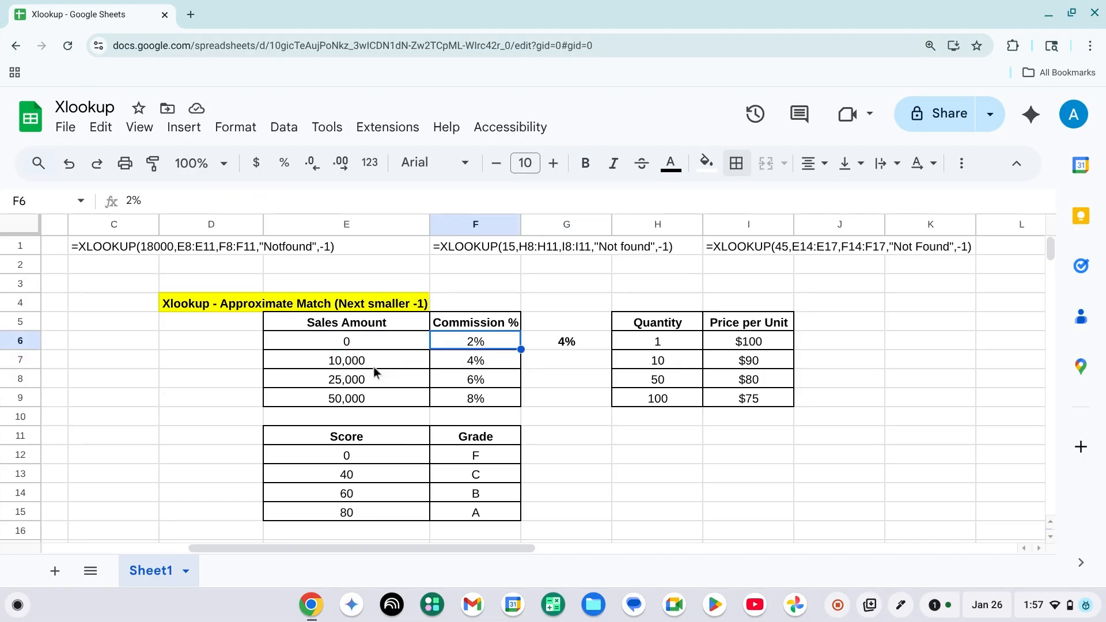
{"action": "key", "text": "Down"}
{"action": "key", "text": "Left"}
{"action": "key", "text": "Left"}
{"action": "key", "text": "Right"}
{"action": "key", "text": "Right"}
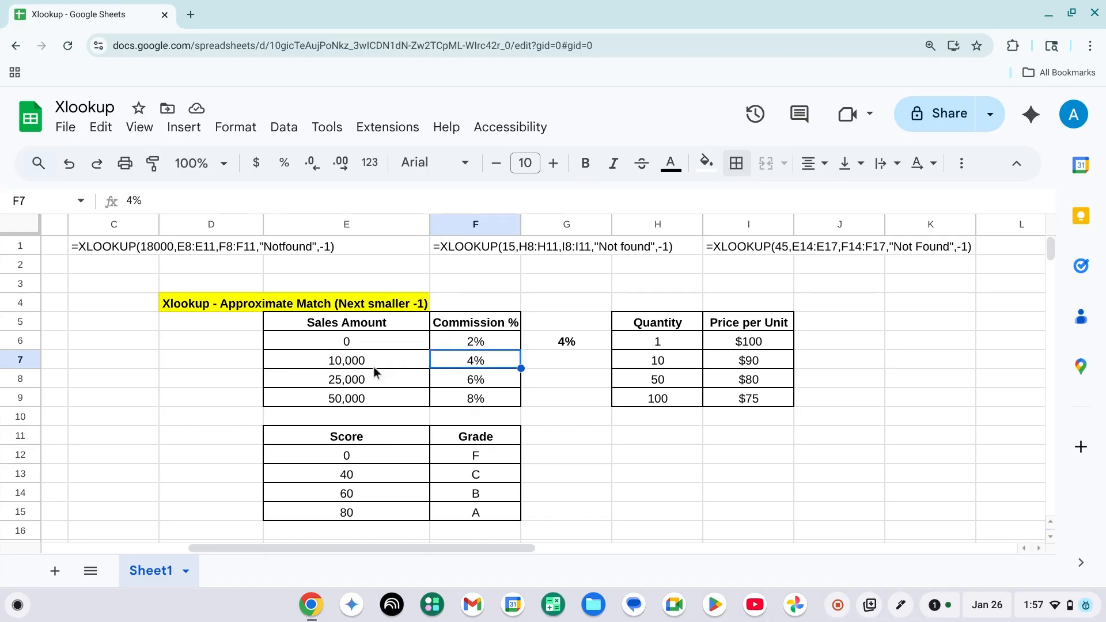
{"action": "key", "text": "Left"}
{"action": "key", "text": "Left"}
{"action": "key", "text": "Right"}
Step: Examine the Quantity and Price per Unit table in H5:I9
{"action": "key", "text": "Up"}
{"action": "key", "text": "Up"}
{"action": "key", "text": "Right"}
{"action": "key", "text": "Right"}
{"action": "key", "text": "Right"}
{"action": "key", "text": "Right"}
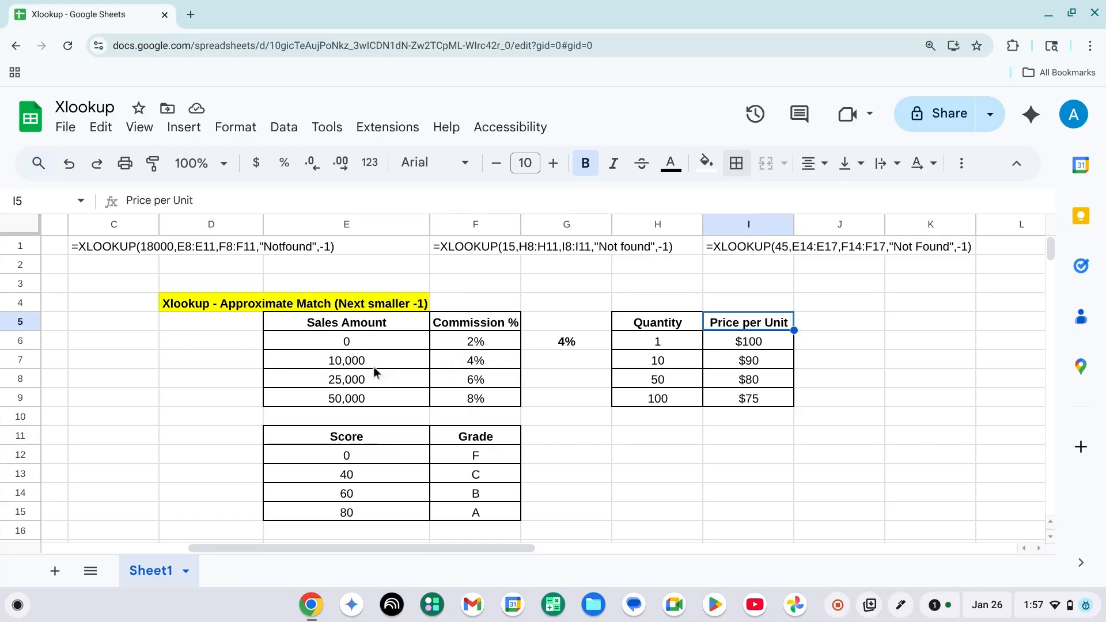
{"action": "key", "text": "Down"}
{"action": "key", "text": "Down"}
{"action": "key", "text": "Down"}
{"action": "key", "text": "Up"}
{"action": "key", "text": "Up"}
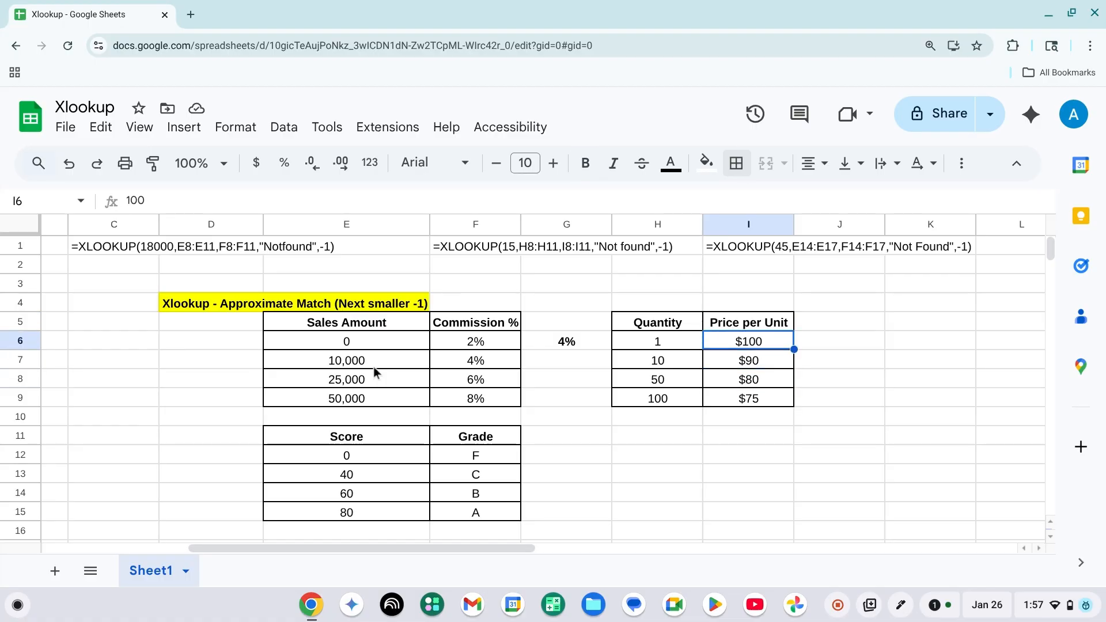
{"action": "key", "text": "Up"}
{"action": "key", "text": "Down"}
{"action": "key", "text": "Down"}
{"action": "key", "text": "Right"}
{"action": "key", "text": "Up"}
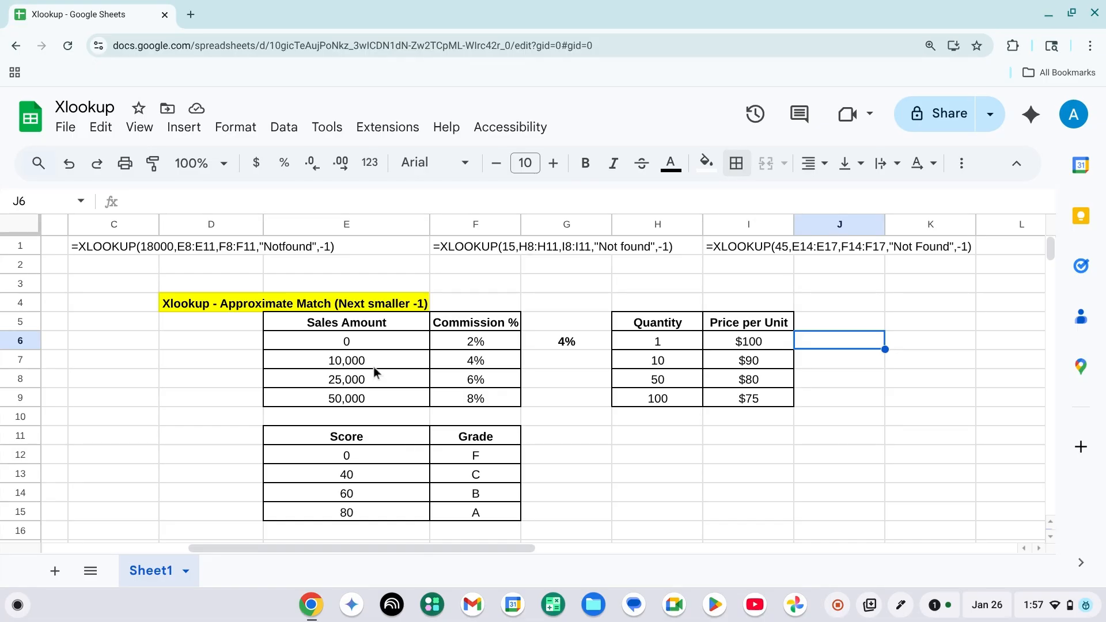
{"action": "key", "text": "Left"}
{"action": "key", "text": "Left"}
{"action": "key", "text": "Down"}
{"action": "key", "text": "Down"}
{"action": "key", "text": "Down"}
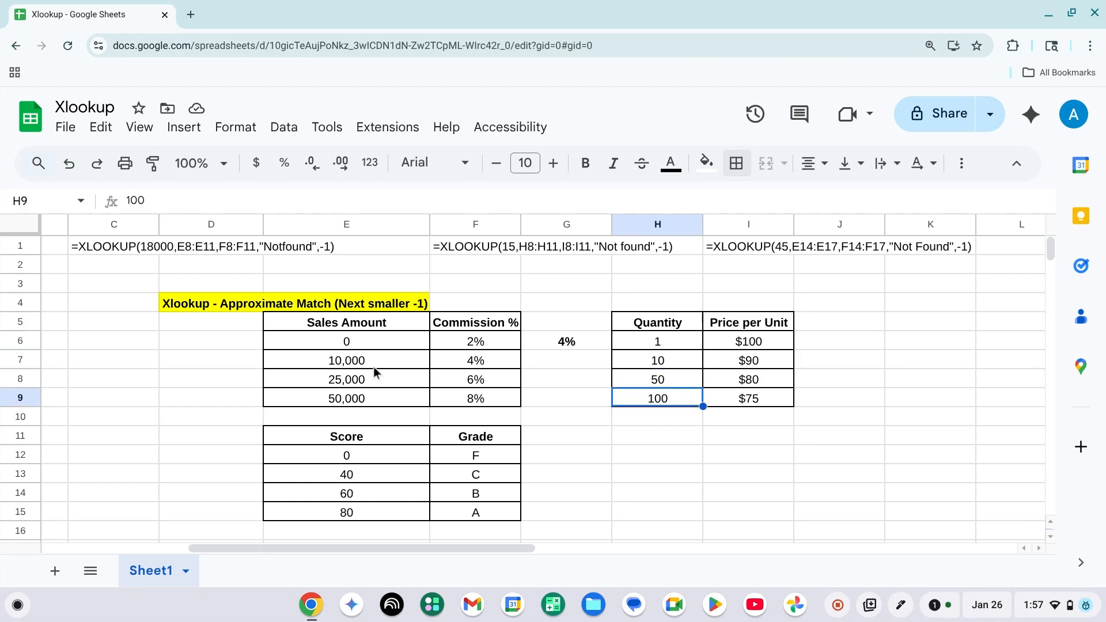
{"action": "key", "text": "Right"}
{"action": "key", "text": "Right"}
{"action": "key", "text": "Left"}
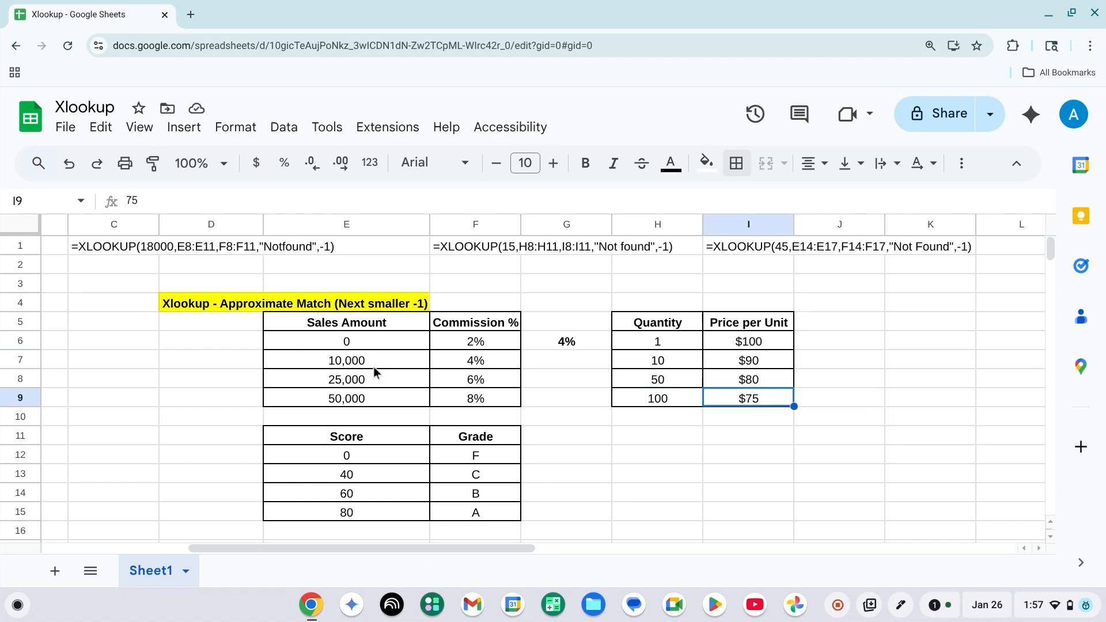
Step: Start an XLOOKUP formula in J6 with 20 as the search value
{"action": "key", "text": "Right"}
{"action": "key", "text": "Up"}
{"action": "key", "text": "Up"}
{"action": "key", "text": "Up"}
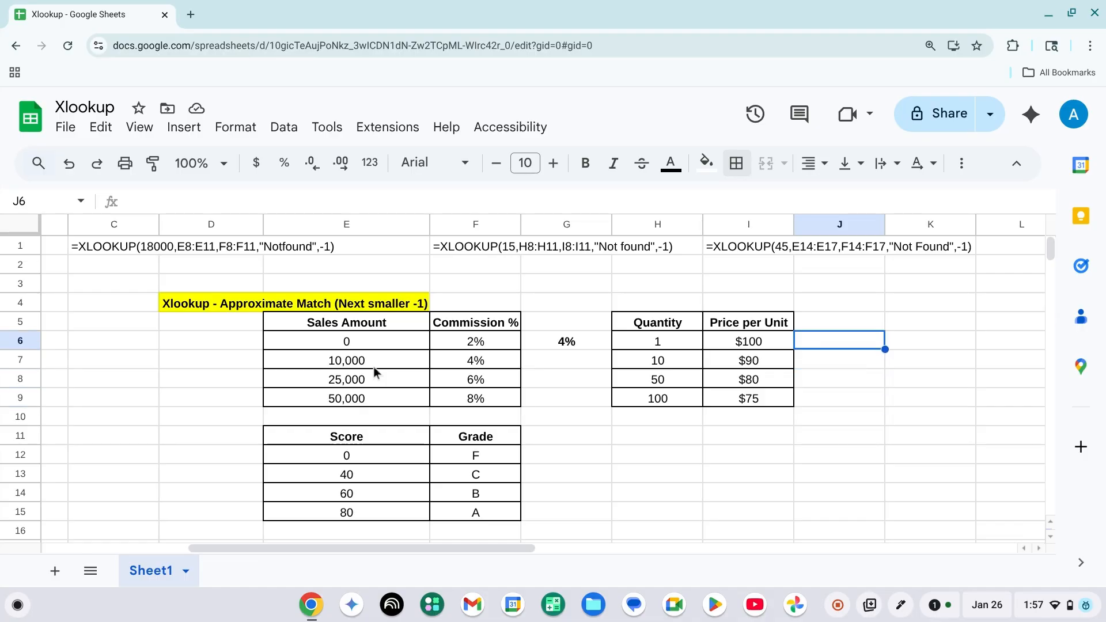
{"action": "type", "text": "=xloo"}
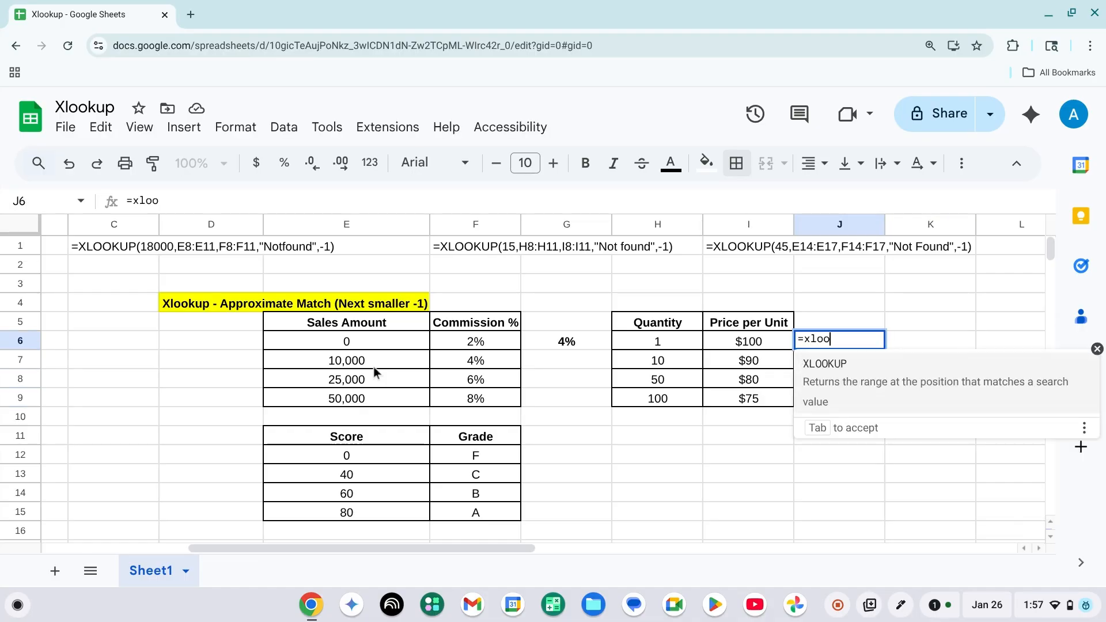
{"action": "type", "text": "k"}
{"action": "left_click", "coordinate": [833, 382]}
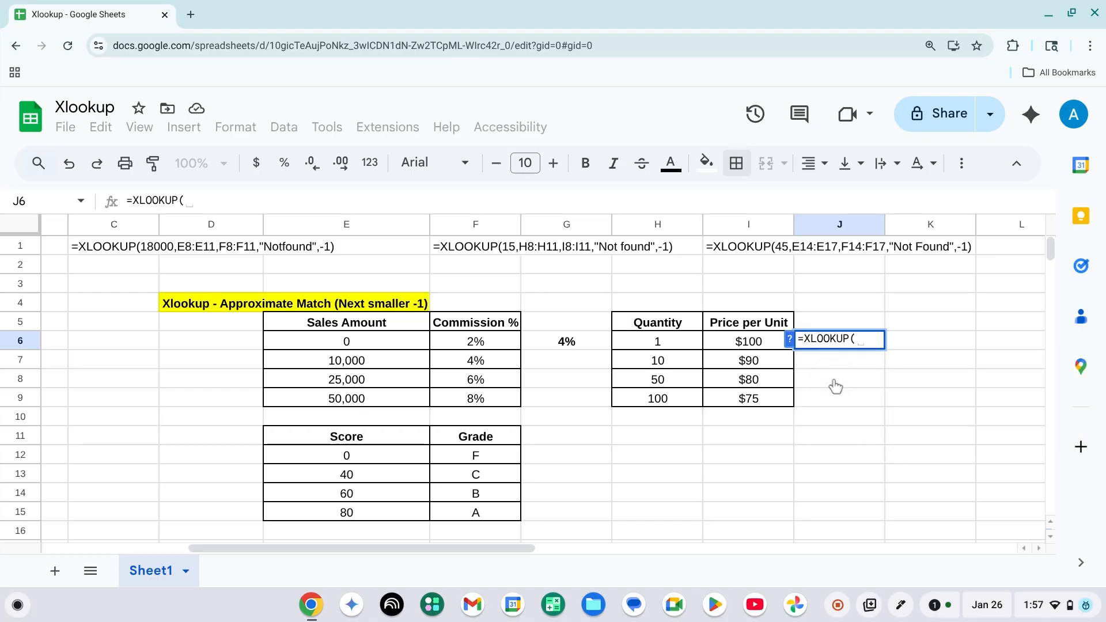
{"action": "type", "text": "20,"}
Step: Add the Quantity cells H6:H9 as the J6 formula's lookup range and the Price per Unit cells I6:I9 as its result range
{"action": "left_click", "coordinate": [658, 344]}
{"action": "key", "text": "shift+Down"}
{"action": "key", "text": "shift+Down"}
{"action": "key", "text": "shift+Down"}
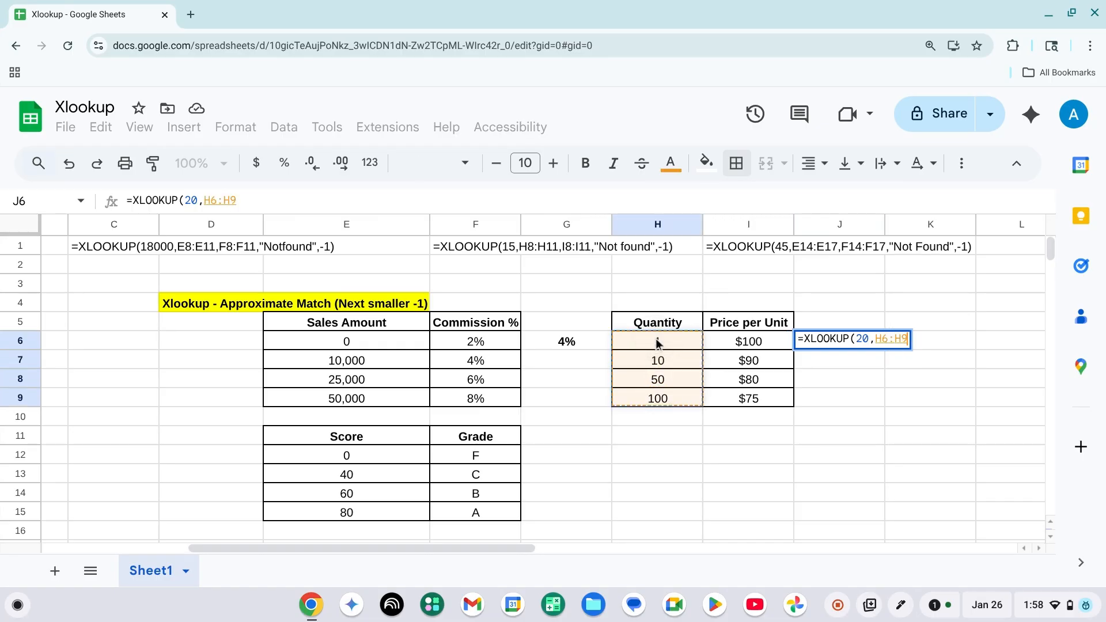
{"action": "type", "text": ","}
{"action": "left_click", "coordinate": [743, 345]}
{"action": "key", "text": "shift+Down"}
{"action": "key", "text": "shift+Down"}
{"action": "key", "text": "shift+Down"}
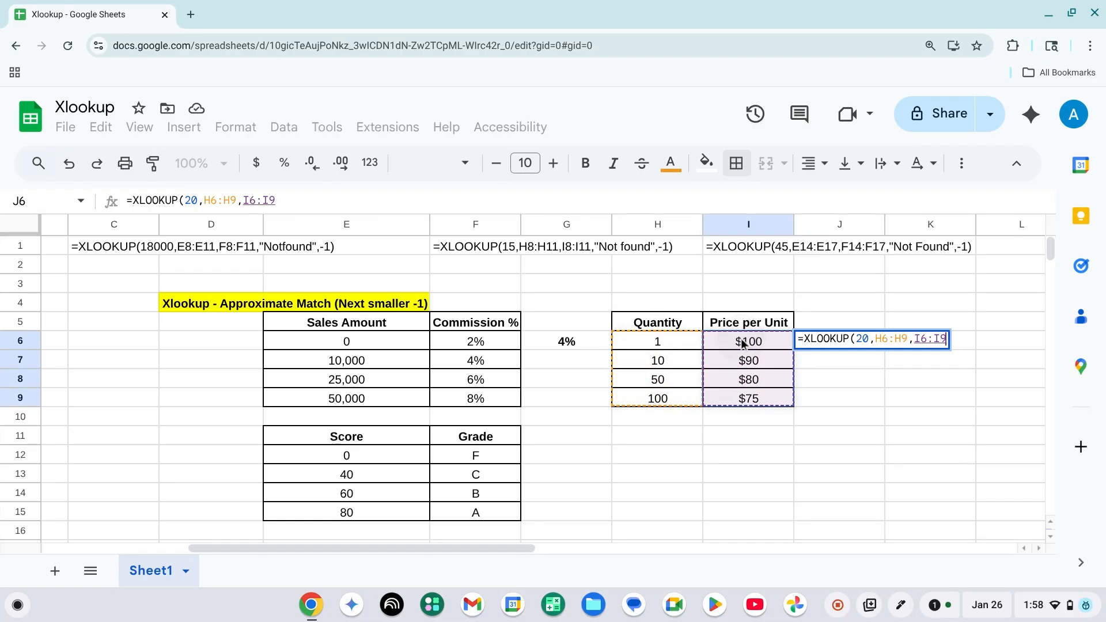
Step: Complete the J6 formula with "NA" as the missing value and match mode -1 for the next smaller value
{"action": "type", "text": ","}
{"action": "type", "text": "\"NA\""}
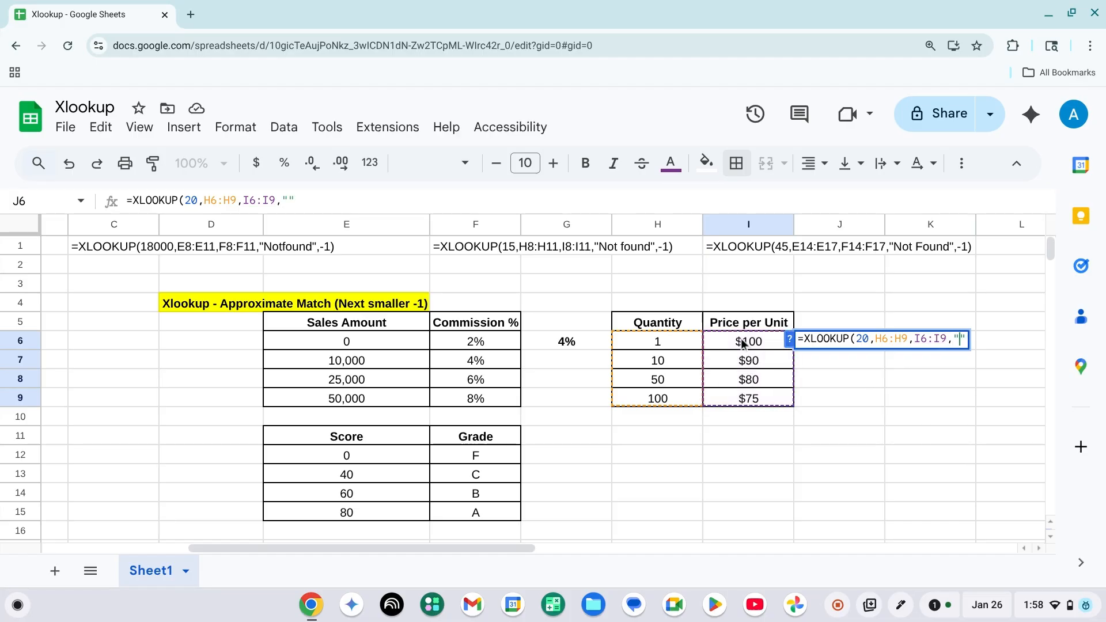
{"action": "type", "text": ",-1)"}
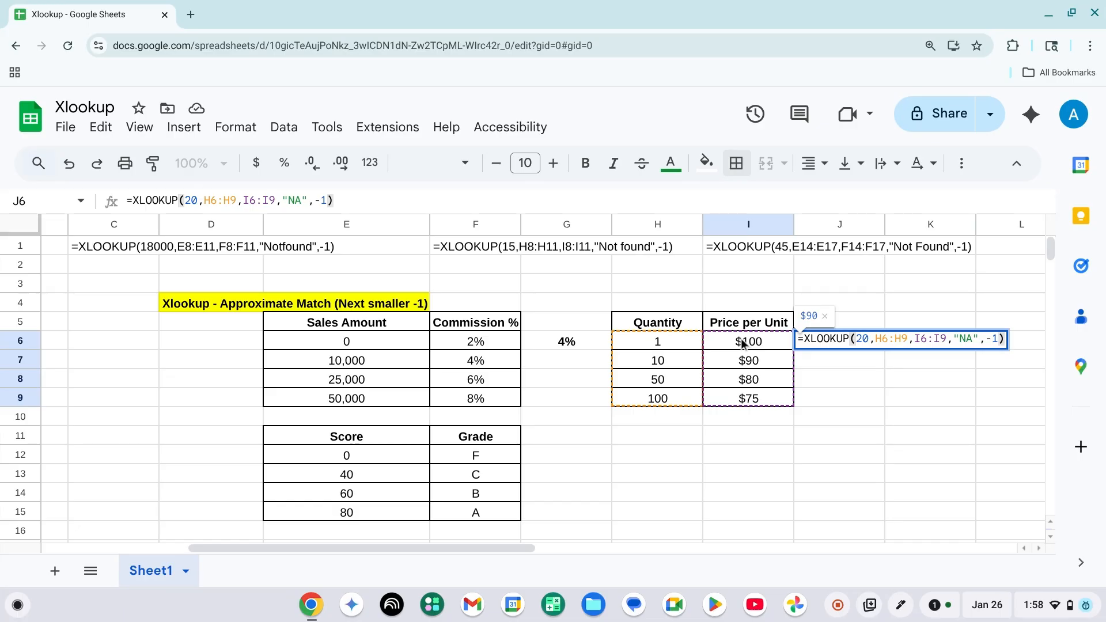
{"action": "key", "text": "Tab"}
Step: Compare the J6 lookup result for a quantity of 20 with the upper rows of the Quantity and Price per Unit table
{"action": "key", "text": "Left"}
{"action": "key", "text": "Left"}
{"action": "key", "text": "Left"}
{"action": "key", "text": "Right"}
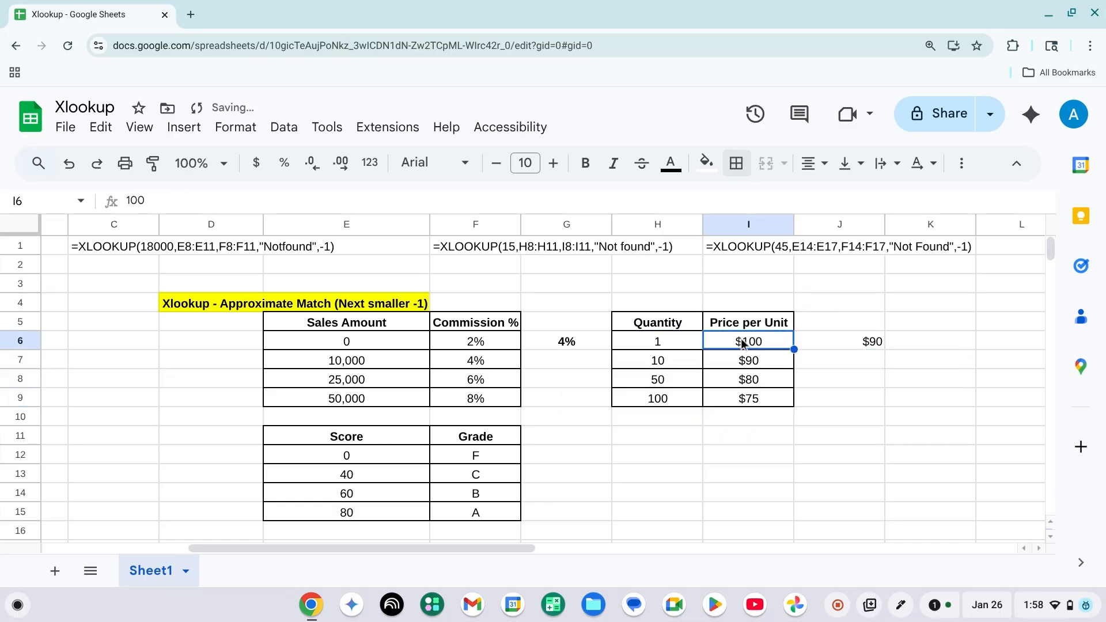
{"action": "key", "text": "Left"}
{"action": "key", "text": "Down"}
{"action": "key", "text": "Right"}
{"action": "key", "text": "Up"}
{"action": "key", "text": "Up"}
{"action": "key", "text": "Right"}
{"action": "key", "text": "Down"}
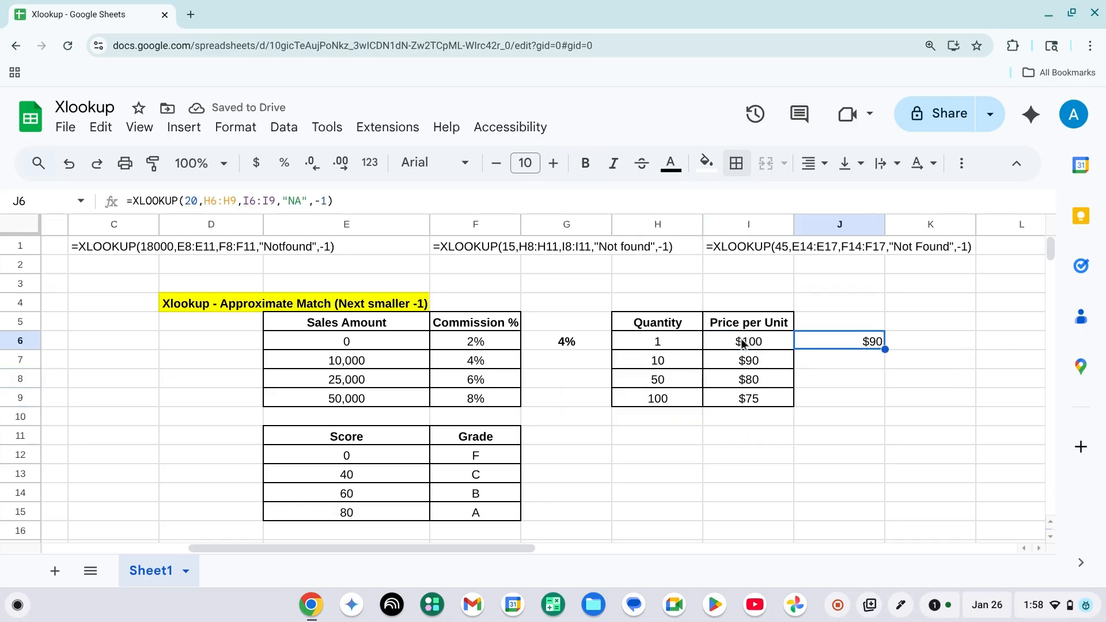
{"action": "key", "text": "Down"}
{"action": "key", "text": "Down"}
{"action": "key", "text": "Left"}
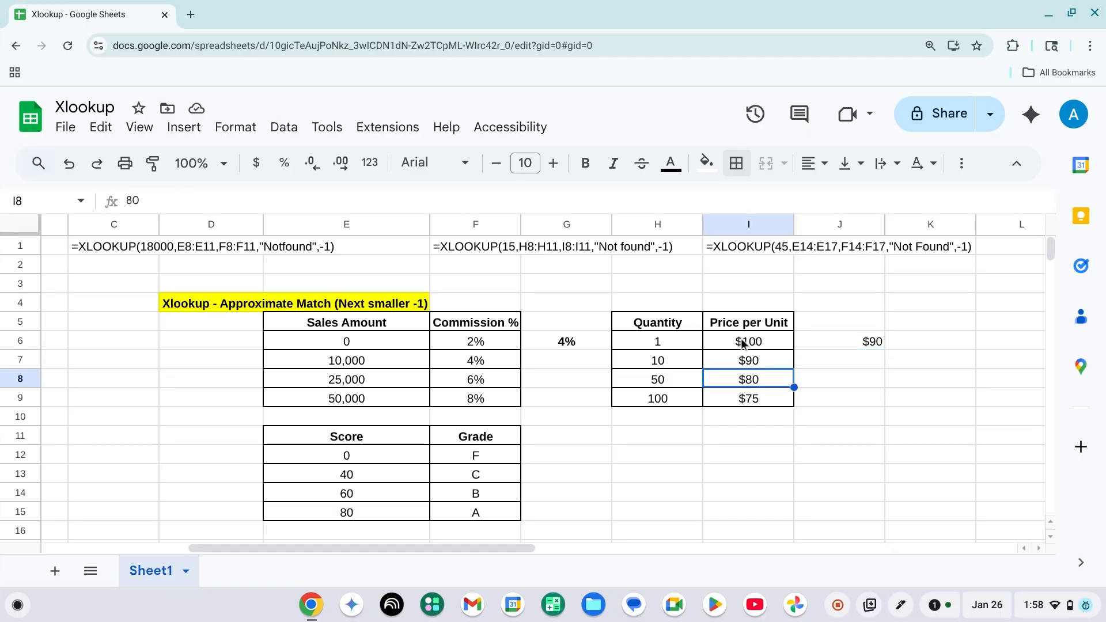
{"action": "key", "text": "Up"}
{"action": "key", "text": "Right"}
{"action": "key", "text": "Up"}
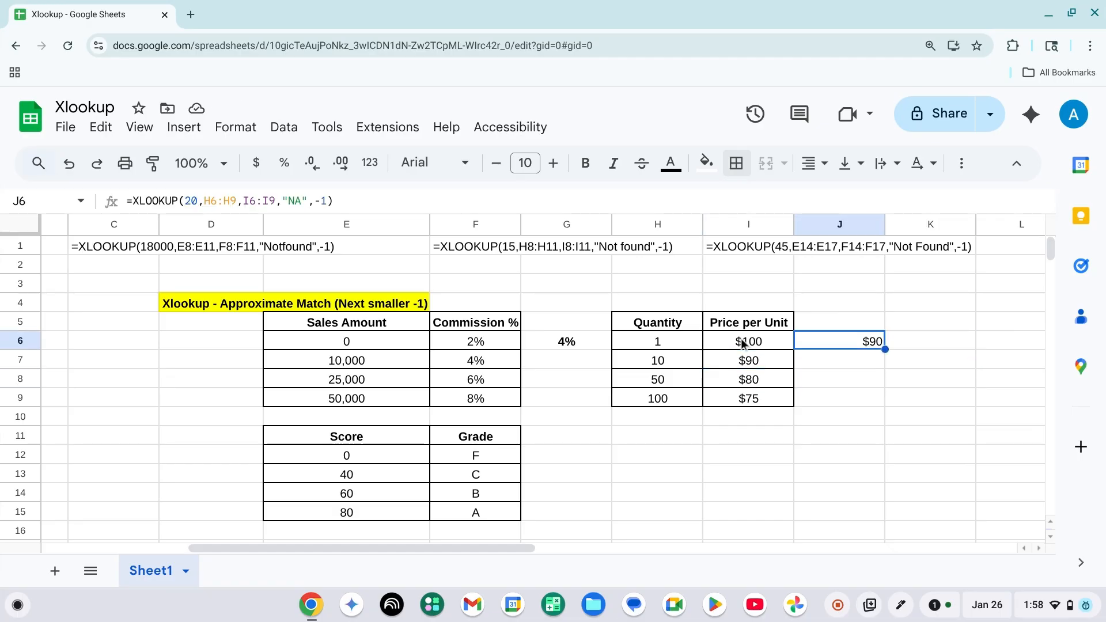
Step: Change the search value in the J6 XLOOKUP formula to 70
{"action": "key", "text": "F2"}
{"action": "key", "text": "Left"}
{"action": "key", "text": "Left"}
{"action": "key", "text": "Left"}
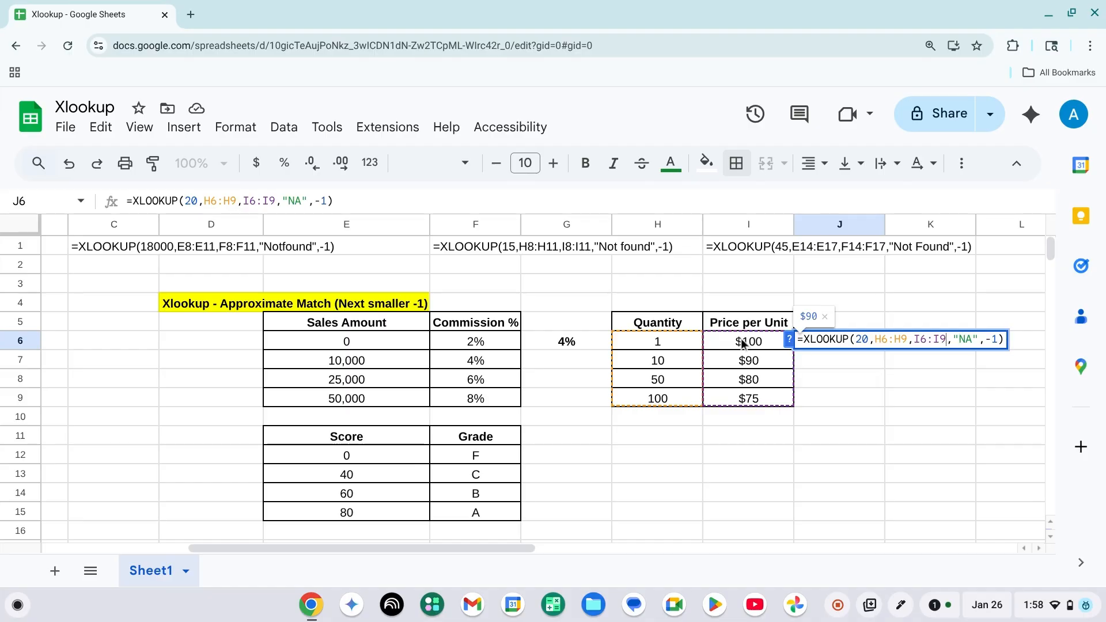
{"action": "key", "text": "Left"}
{"action": "key", "text": "Left"}
{"action": "key", "text": "Left"}
{"action": "key", "text": "Left"}
{"action": "key", "text": "Left"}
{"action": "key", "text": "Left"}
{"action": "key", "text": "Left"}
{"action": "key", "text": "Left"}
{"action": "key", "text": "Left"}
{"action": "key", "text": "Left"}
{"action": "key", "text": "Left"}
{"action": "key", "text": "Left"}
{"action": "key", "text": "Left"}
{"action": "key", "text": "Left"}
{"action": "key", "text": "Left"}
{"action": "key", "text": "BackSpace"}
{"action": "key", "text": "BackSpace"}
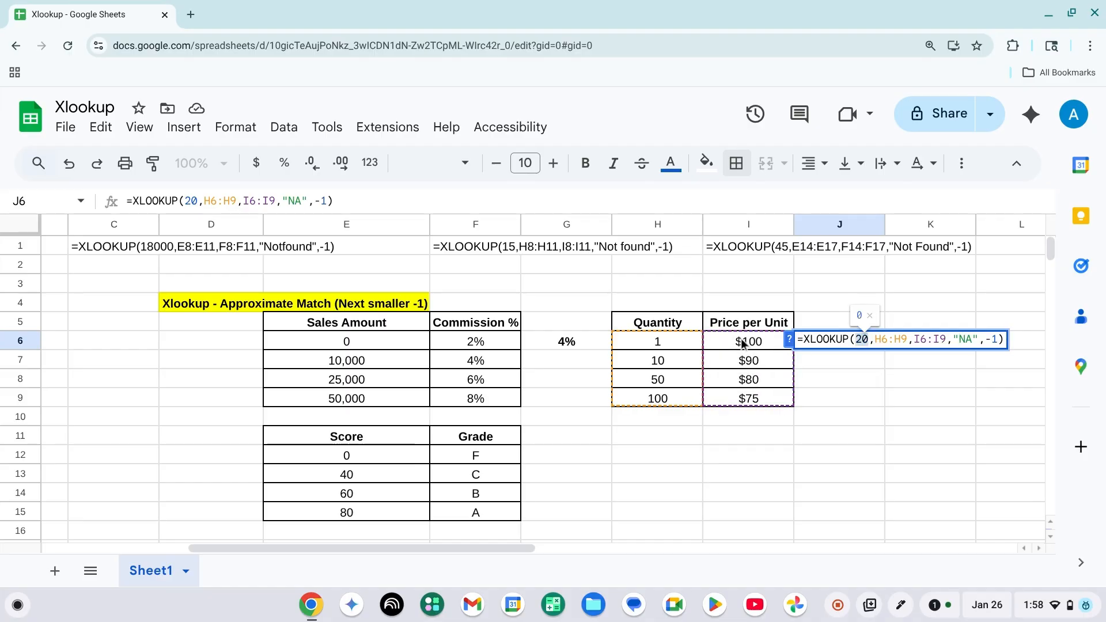
{"action": "type", "text": "70"}
{"action": "key", "text": "Return"}
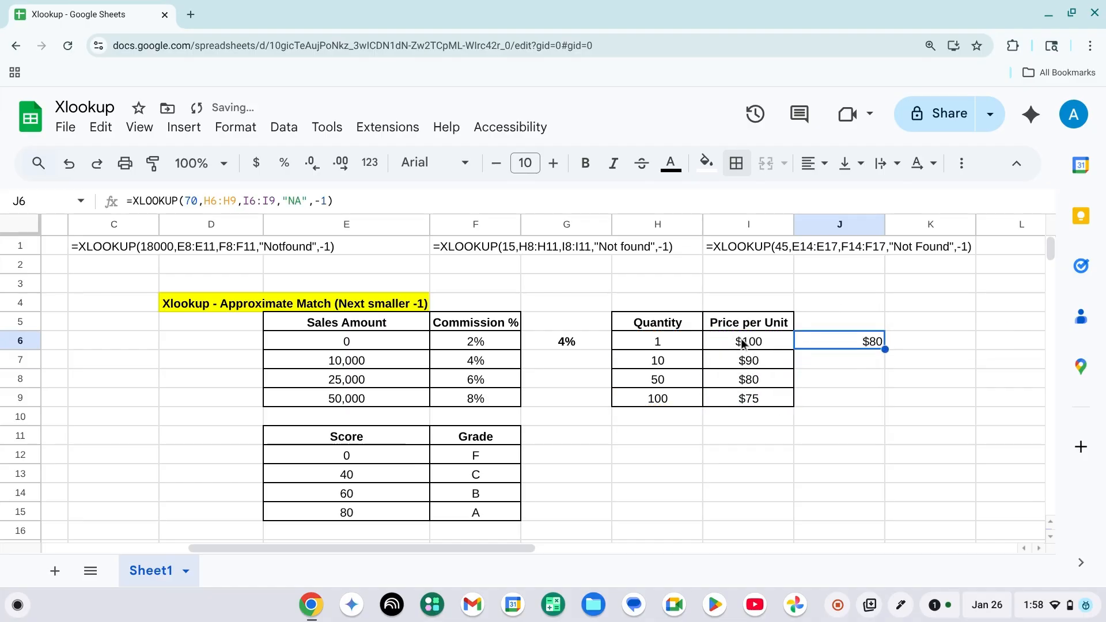
Step: Compare the J6 lookup result for a quantity of 70 with row 8 of the Quantity and Price per Unit table
{"action": "key", "text": "Down"}
{"action": "key", "text": "Left"}
{"action": "key", "text": "Left"}
{"action": "key", "text": "Right"}
{"action": "key", "text": "Right"}
{"action": "key", "text": "Left"}
{"action": "key", "text": "Left"}
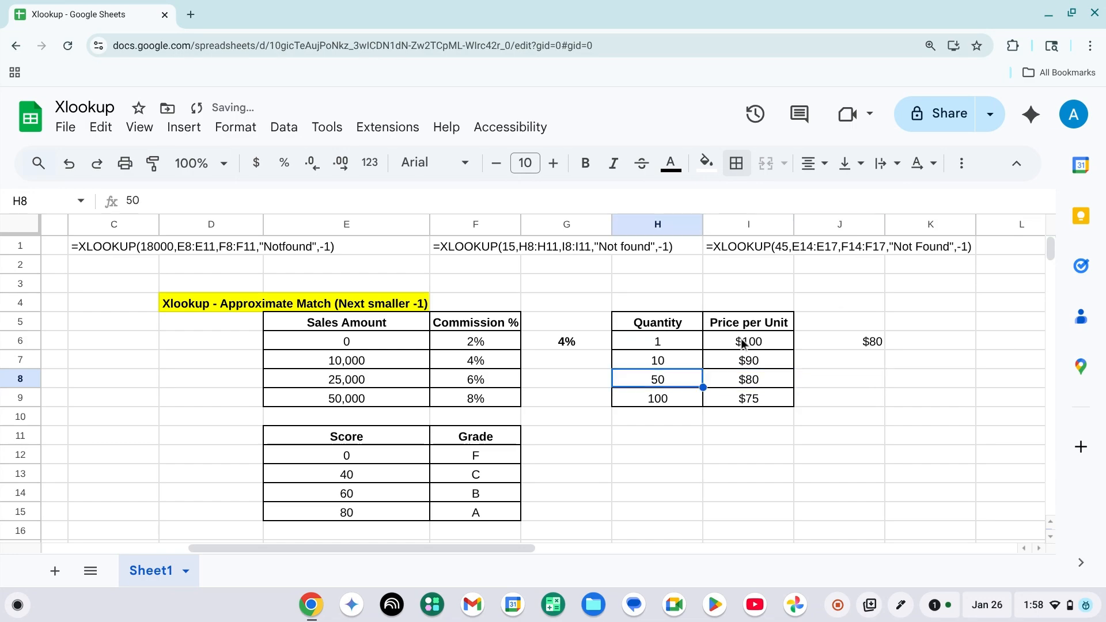
{"action": "key", "text": "Right"}
{"action": "key", "text": "Right"}
{"action": "key", "text": "Left"}
{"action": "key", "text": "Left"}
{"action": "key", "text": "Right"}
{"action": "key", "text": "Right"}
{"action": "key", "text": "Left"}
{"action": "key", "text": "Left"}
{"action": "key", "text": "Right"}
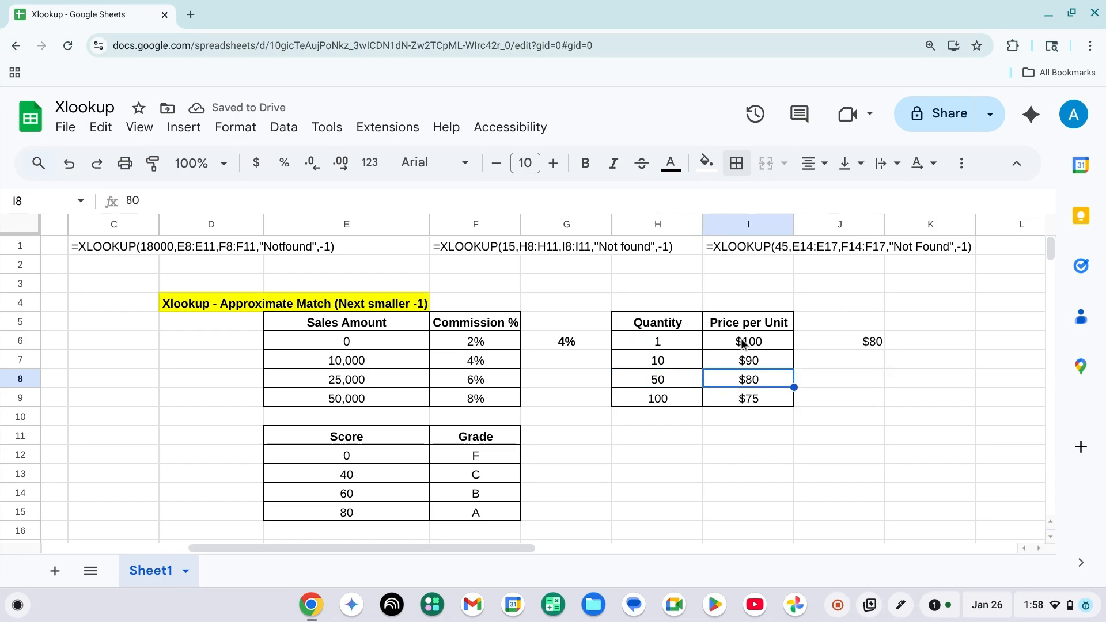
{"action": "key", "text": "Right"}
{"action": "key", "text": "Right"}
{"action": "key", "text": "Left"}
{"action": "key", "text": "Up"}
{"action": "key", "text": "Up"}
{"action": "key", "text": "Up"}
{"action": "key", "text": "Down"}
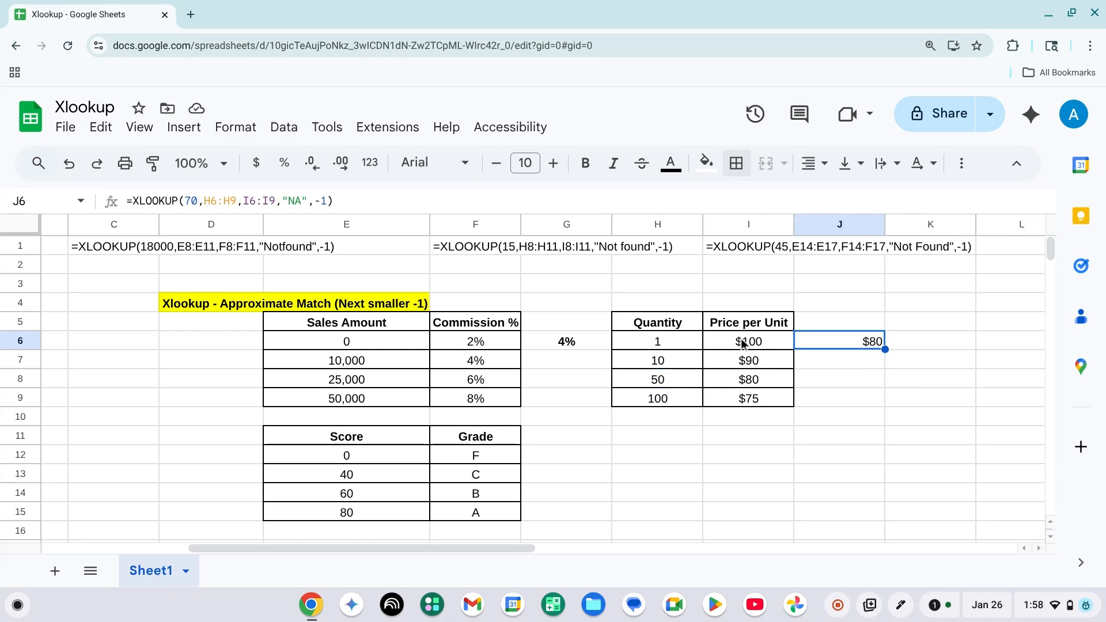
{"action": "key", "text": "Return"}
{"action": "key", "text": "Escape"}
{"action": "key", "text": "Left"}
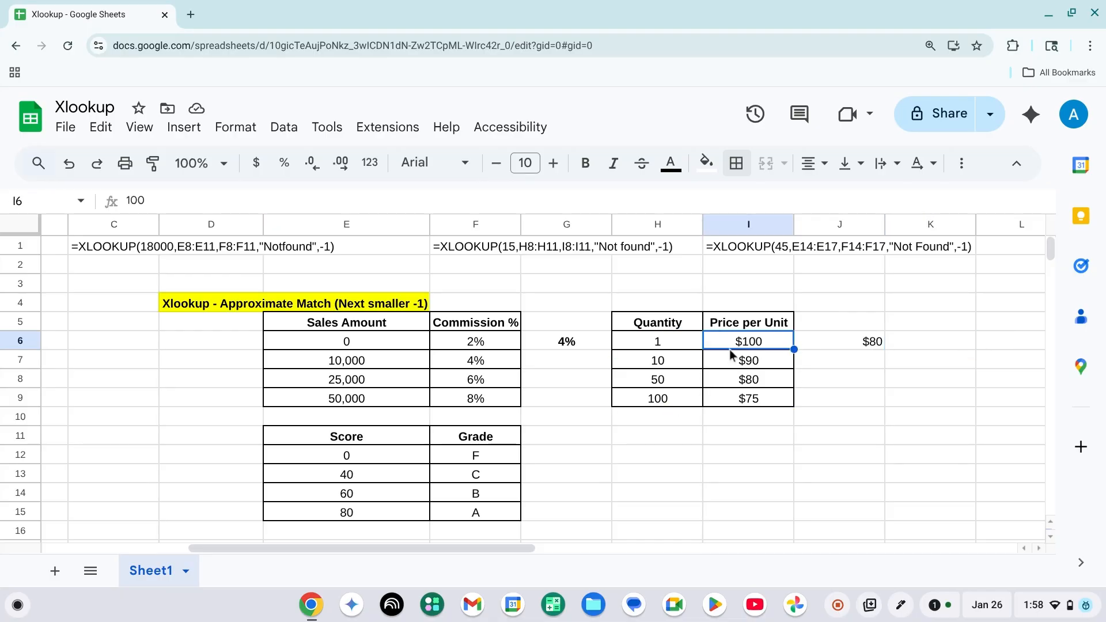
Step: Examine the Score and Grade table in E11:F15, focusing on the rows for scores 40 and 60
{"action": "scroll", "coordinate": [720, 357], "scroll_direction": "down", "scroll_amount": 3}
{"action": "scroll", "coordinate": [710, 365], "scroll_direction": "left", "scroll_amount": 3}
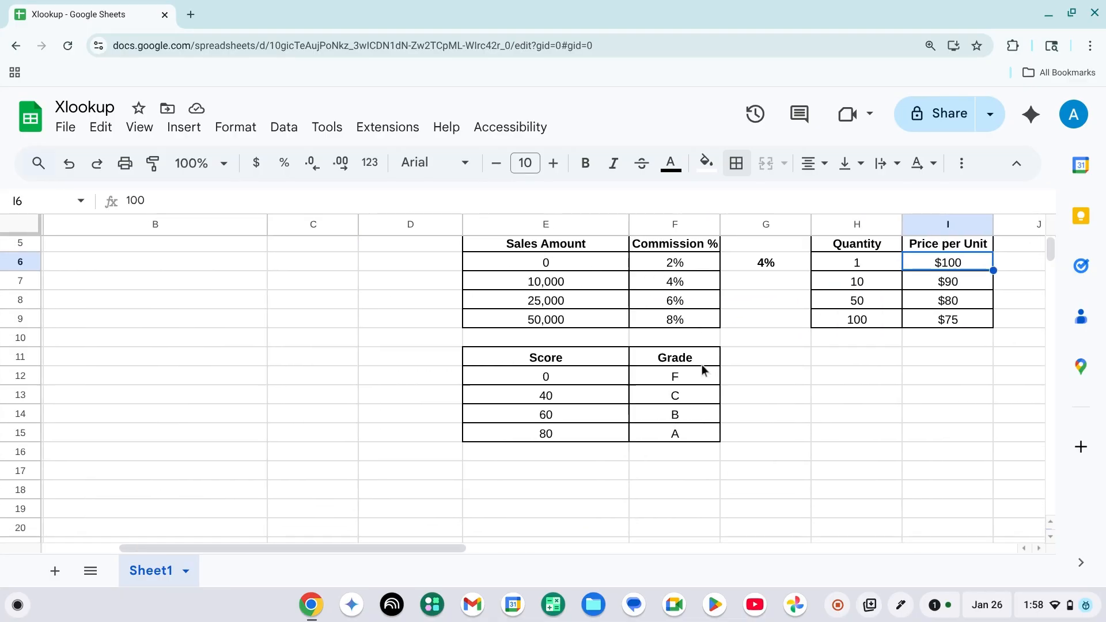
{"action": "scroll", "coordinate": [701, 365], "scroll_direction": "right", "scroll_amount": 2}
{"action": "scroll", "coordinate": [701, 364], "scroll_direction": "up", "scroll_amount": 3}
{"action": "scroll", "coordinate": [702, 365], "scroll_direction": "down", "scroll_amount": 1}
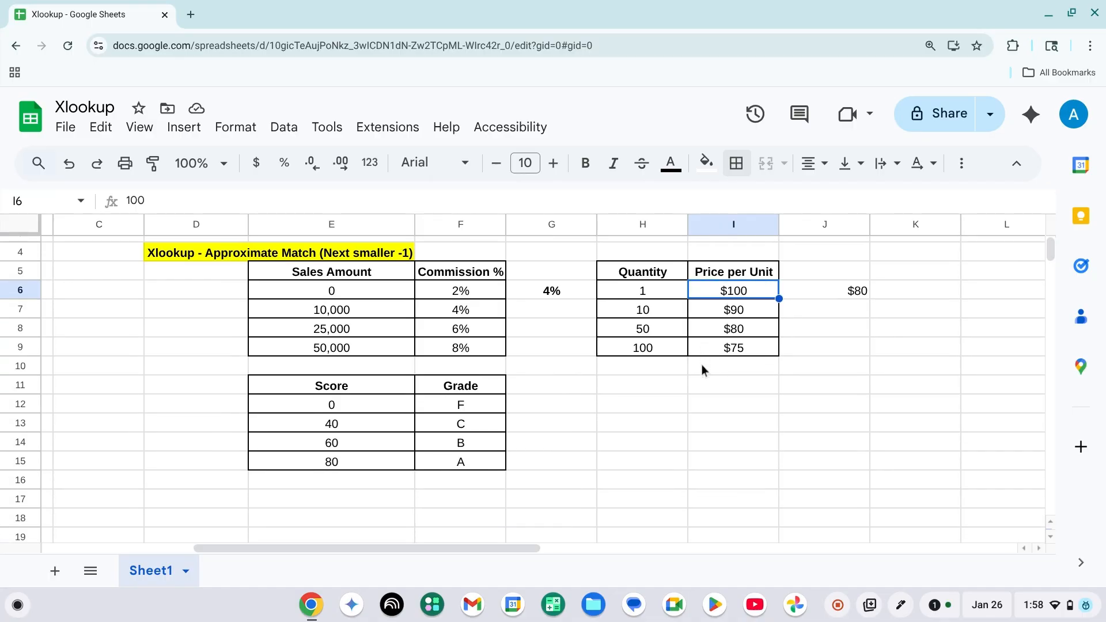
{"action": "left_click", "coordinate": [577, 404]}
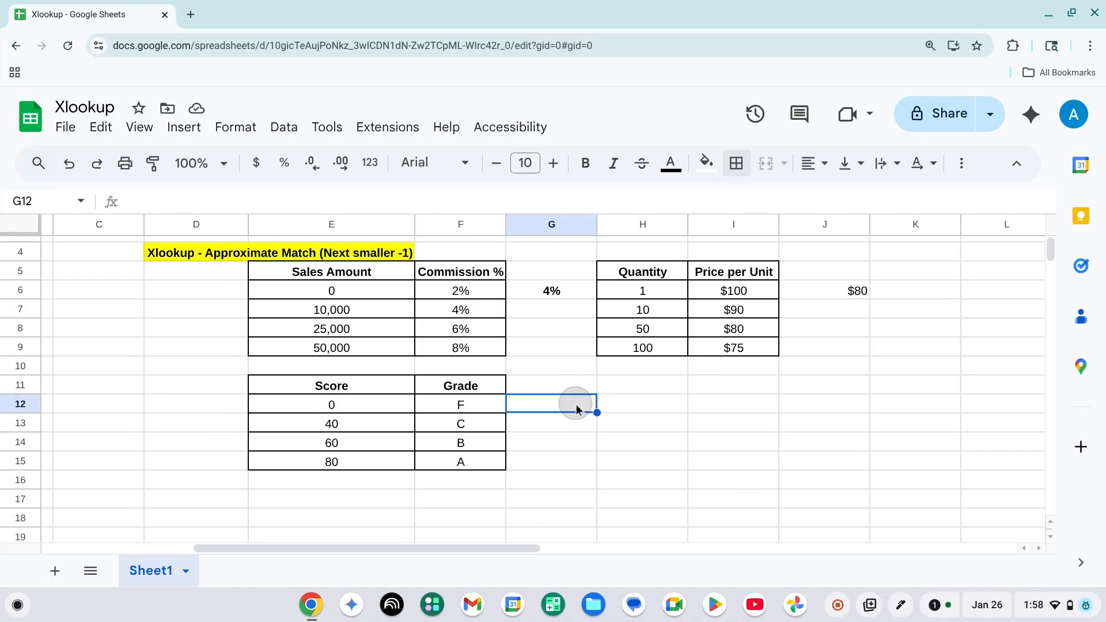
{"action": "key", "text": "Left"}
{"action": "key", "text": "Left"}
{"action": "key", "text": "Down"}
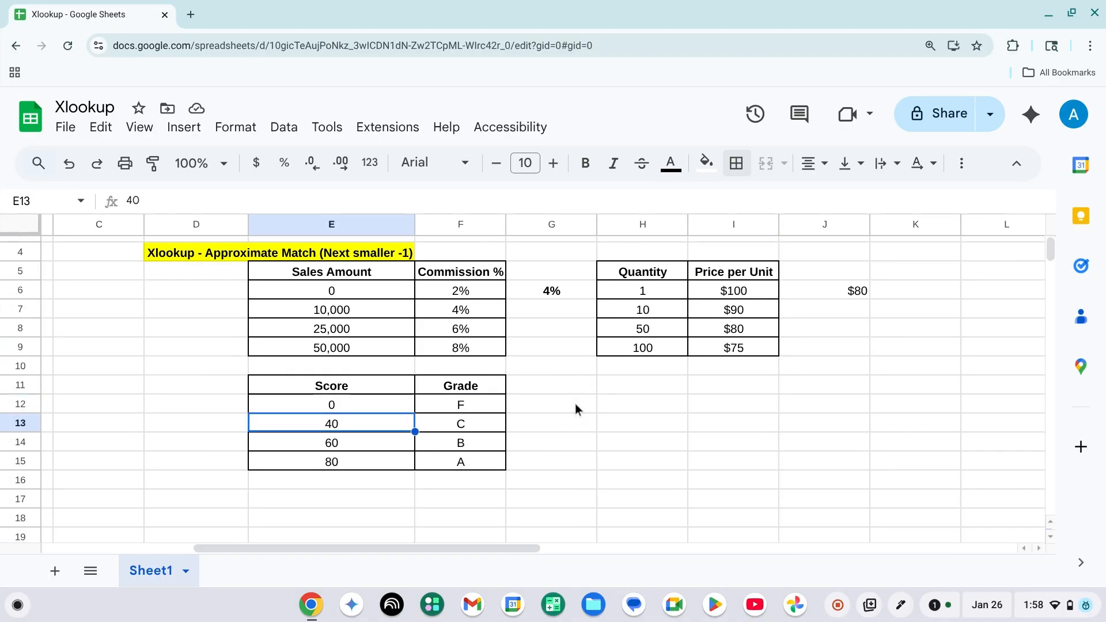
{"action": "key", "text": "Down"}
{"action": "key", "text": "Up"}
{"action": "key", "text": "Down"}
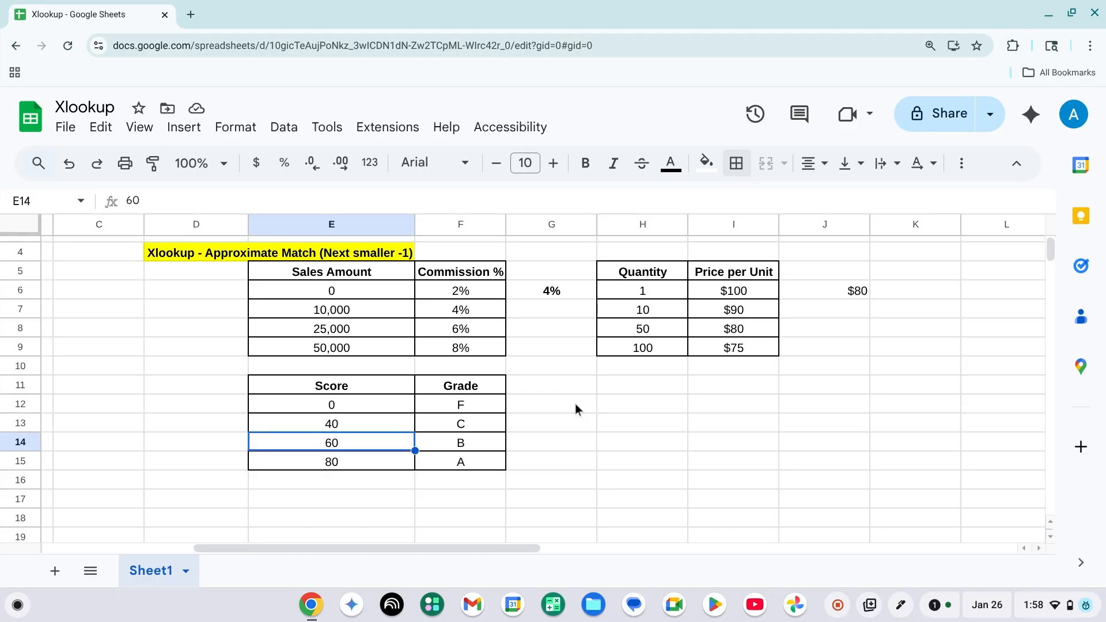
{"action": "key", "text": "shift+Up"}
{"action": "key", "text": "shift+Down"}
{"action": "key", "text": "Up"}
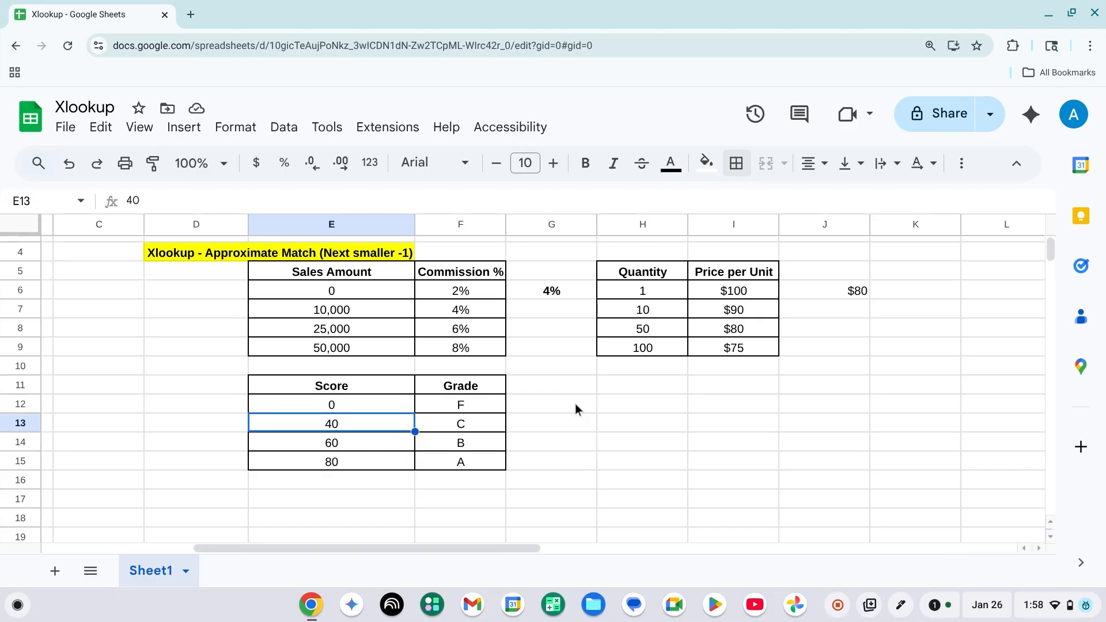
{"action": "key", "text": "Down"}
{"action": "key", "text": "Right"}
{"action": "key", "text": "Left"}
{"action": "key", "text": "Right"}
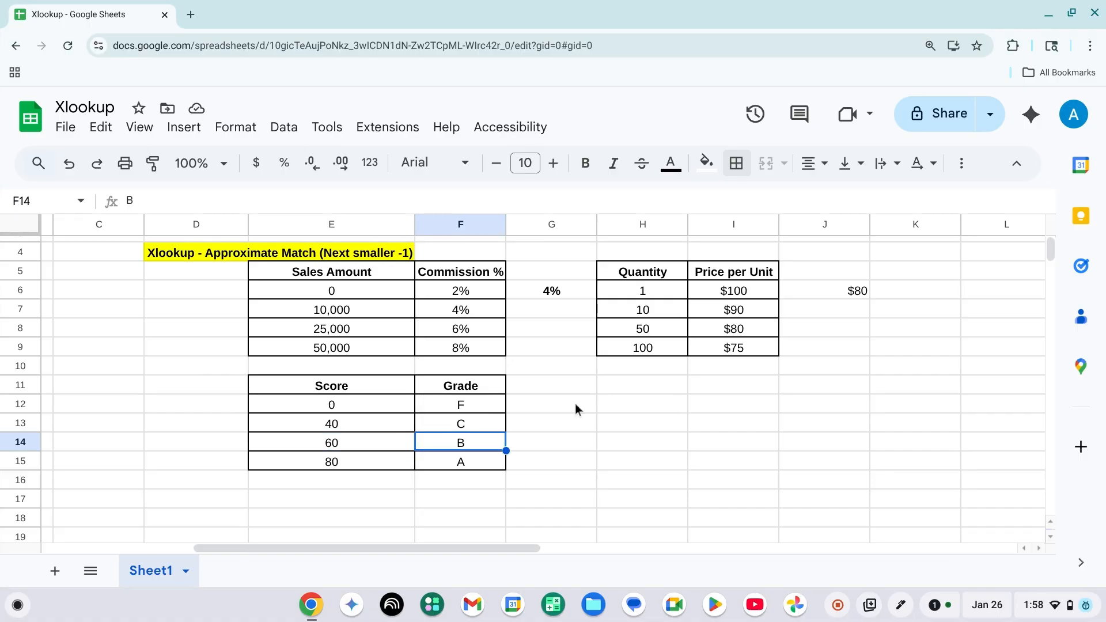
{"action": "key", "text": "Up"}
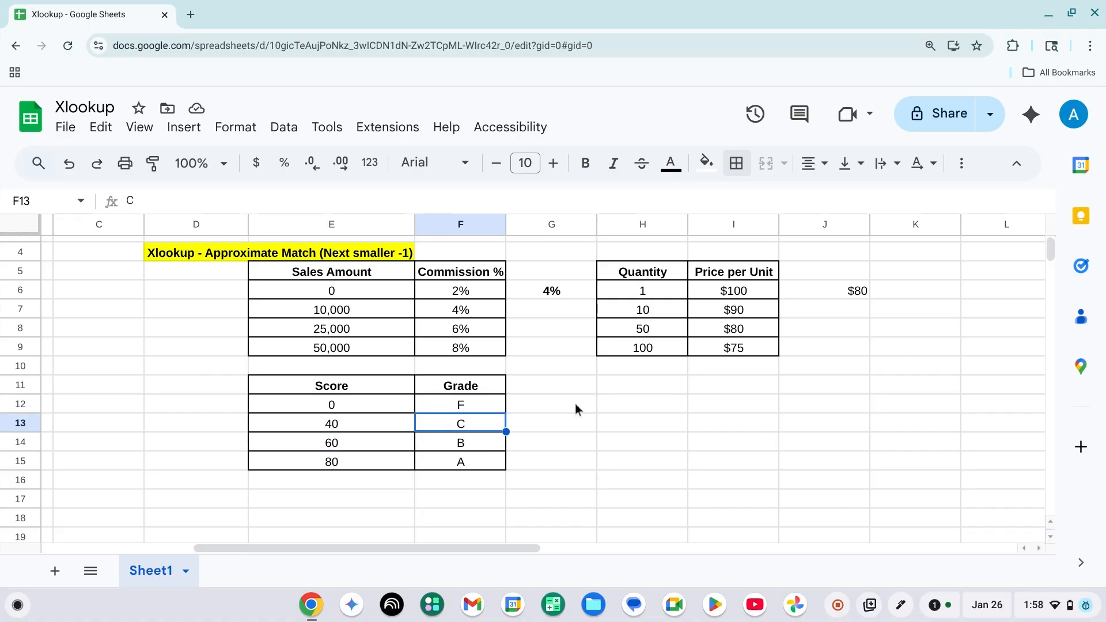
Step: Start an XLOOKUP formula in G13 with 50 as the search value
{"action": "key", "text": "Right"}
{"action": "type", "text": "="}
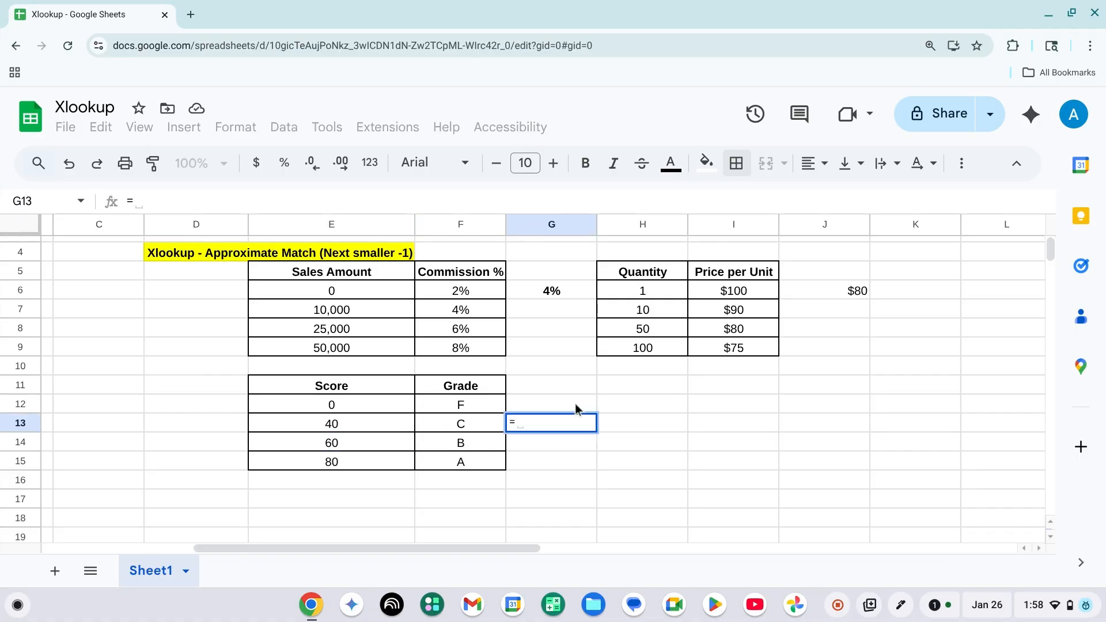
{"action": "type", "text": "xl"}
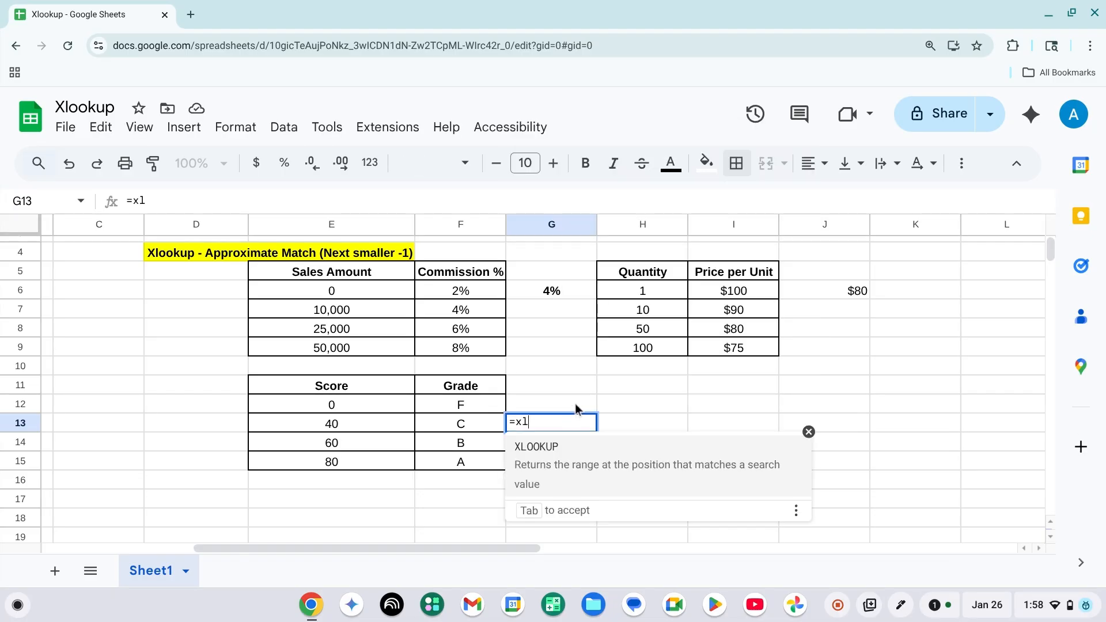
{"action": "type", "text": "oo"}
{"action": "left_click", "coordinate": [604, 461]}
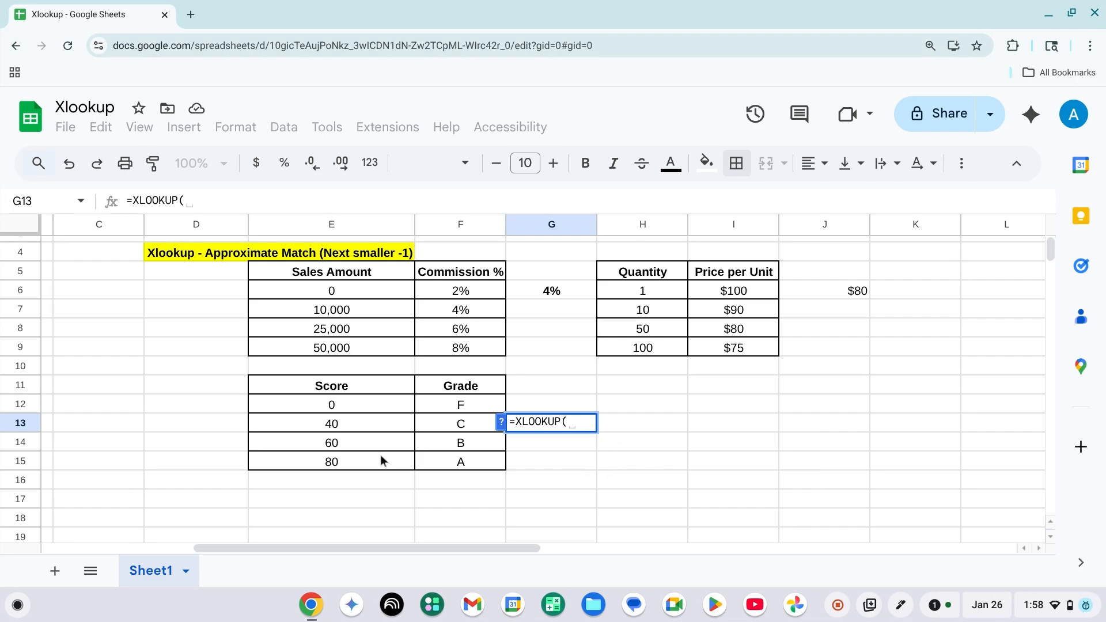
{"action": "type", "text": "50"}
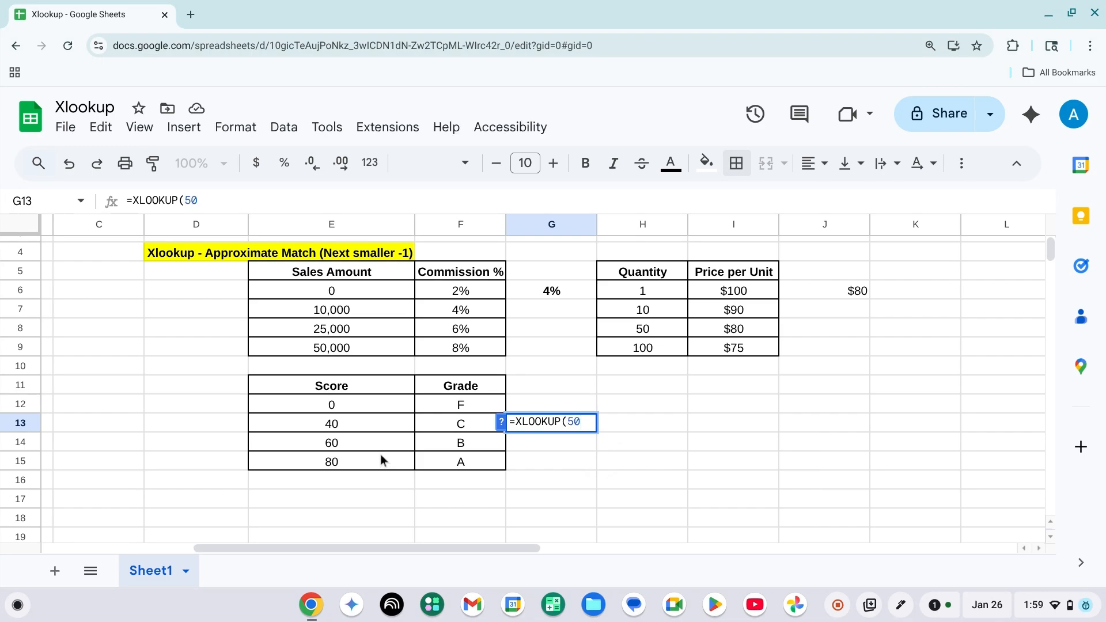
Step: Add the Score cells E12:E15 as the lookup range of the G13 formula
{"action": "type", "text": ","}
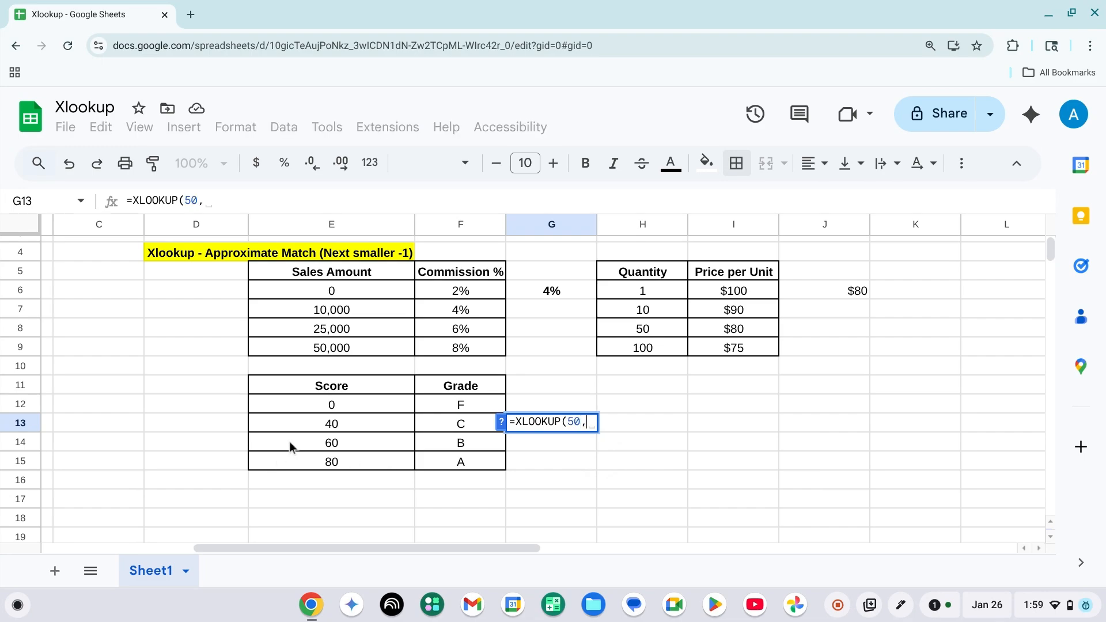
{"action": "key", "text": "Left"}
{"action": "key", "text": "Left"}
{"action": "key", "text": "Up"}
{"action": "key", "text": "shift+Down"}
{"action": "key", "text": "shift+Down"}
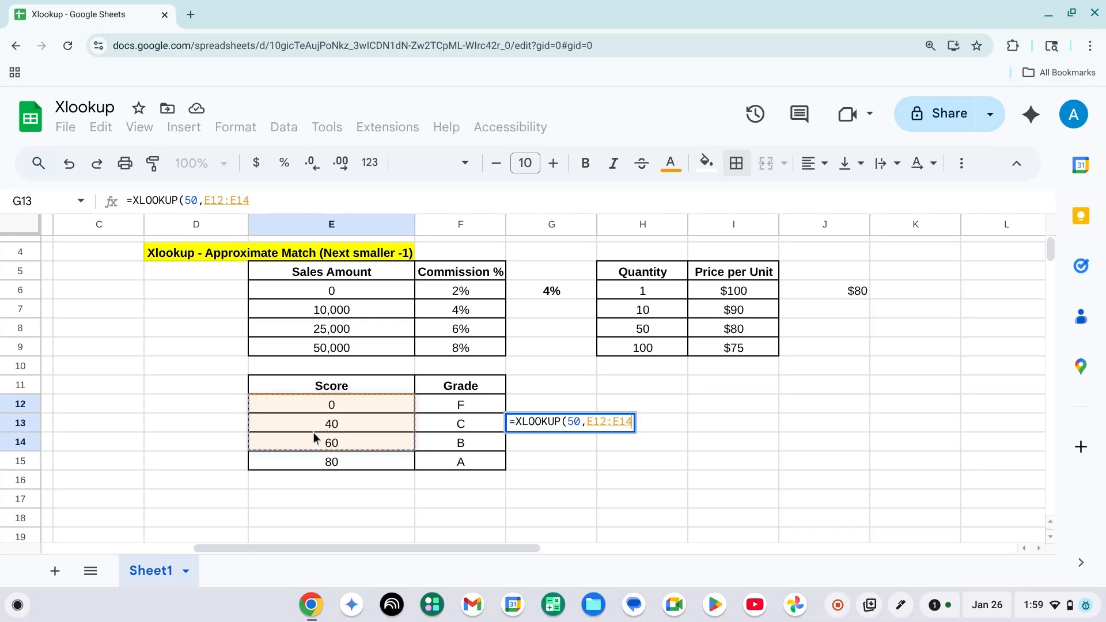
{"action": "key", "text": "shift+Down"}
{"action": "type", "text": "<"}
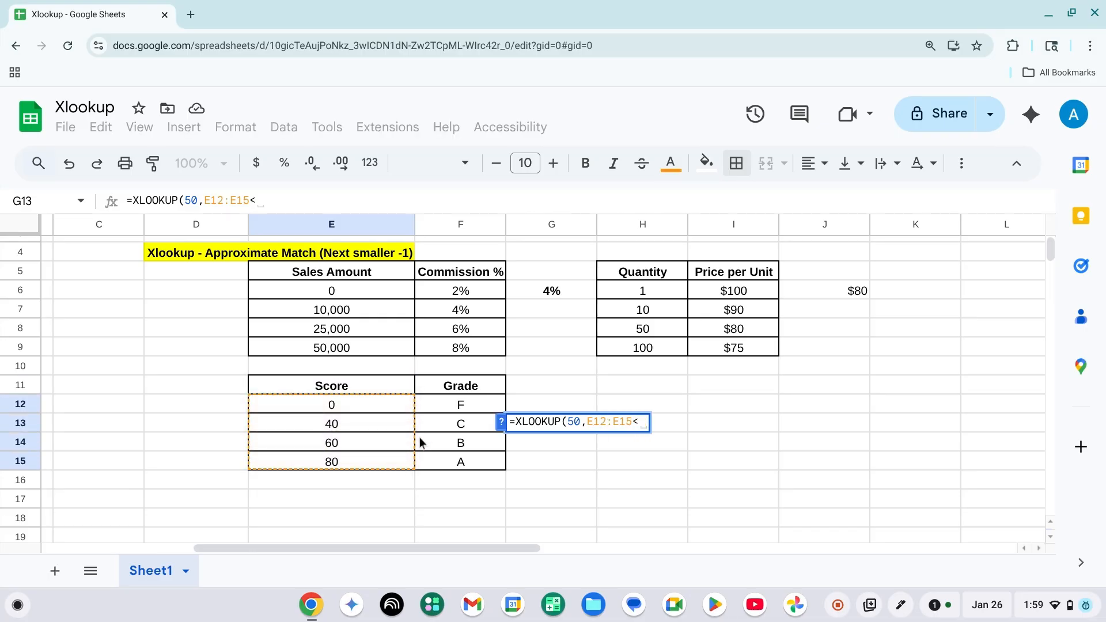
{"action": "key", "text": "BackSpace"}
Step: Add the Grade cells F12:F15 as the result range of the G13 formula
{"action": "type", "text": ","}
{"action": "key", "text": "Left"}
{"action": "key", "text": "Up"}
{"action": "key", "text": "shift+Down"}
{"action": "key", "text": "shift+Down"}
{"action": "key", "text": "shift+Down"}
Step: Complete the G13 XLOOKUP formula with "NA" as the missing value and -1 as the match mode, and enter it
{"action": "type", "text": ","}
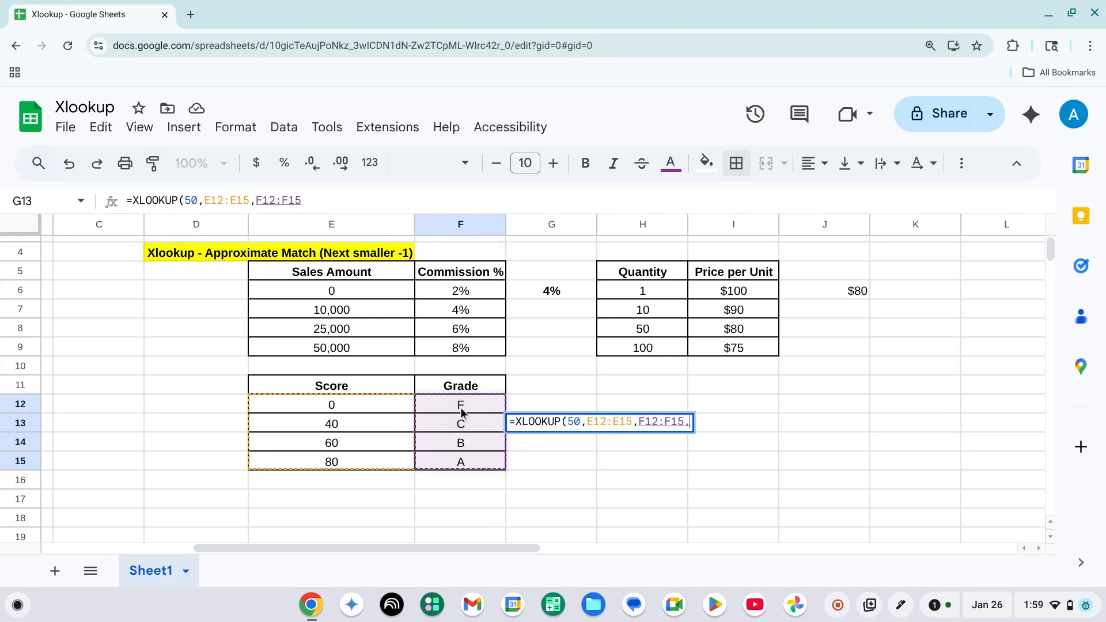
{"action": "type", "text": "\"\""}
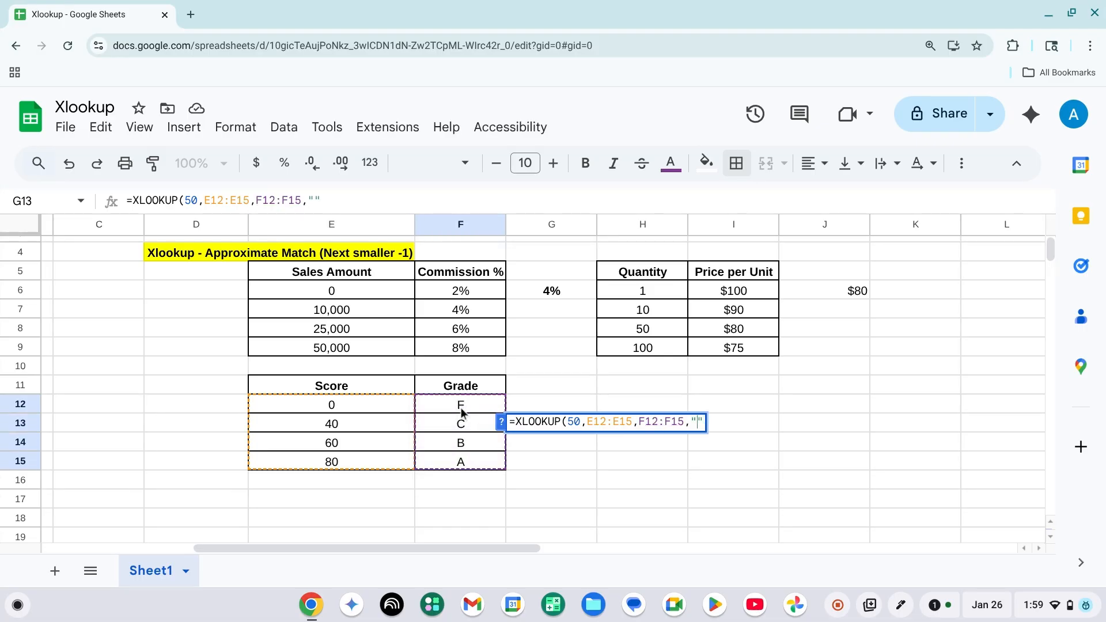
{"action": "type", "text": "NA\","}
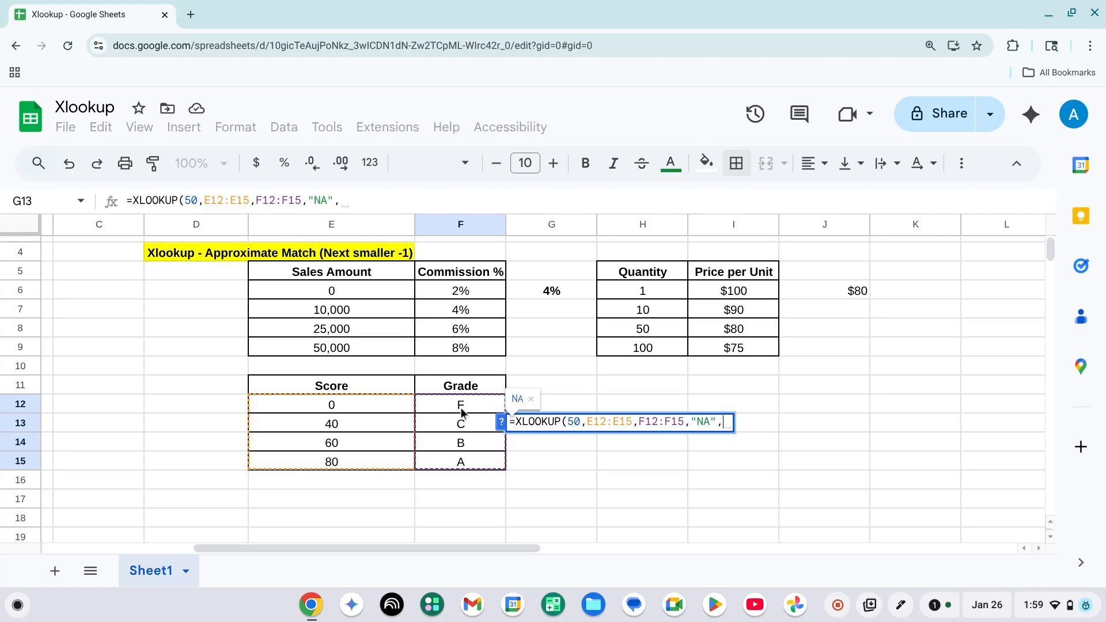
{"action": "type", "text": "-1)"}
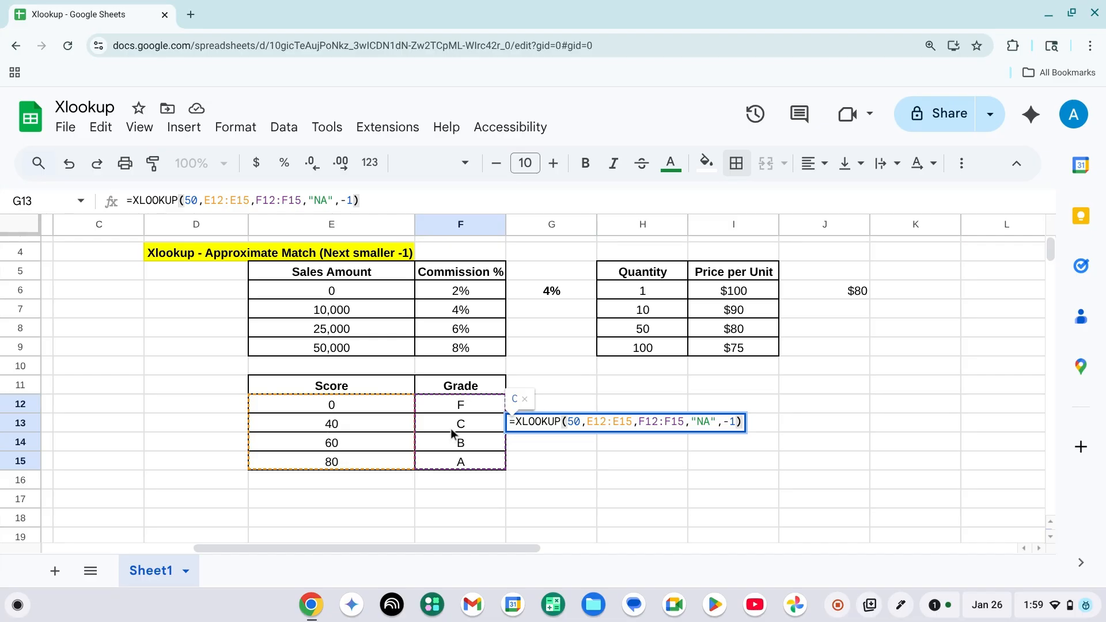
{"action": "key", "text": "Return"}
{"action": "key", "text": "Up"}
{"action": "key", "text": "Right"}
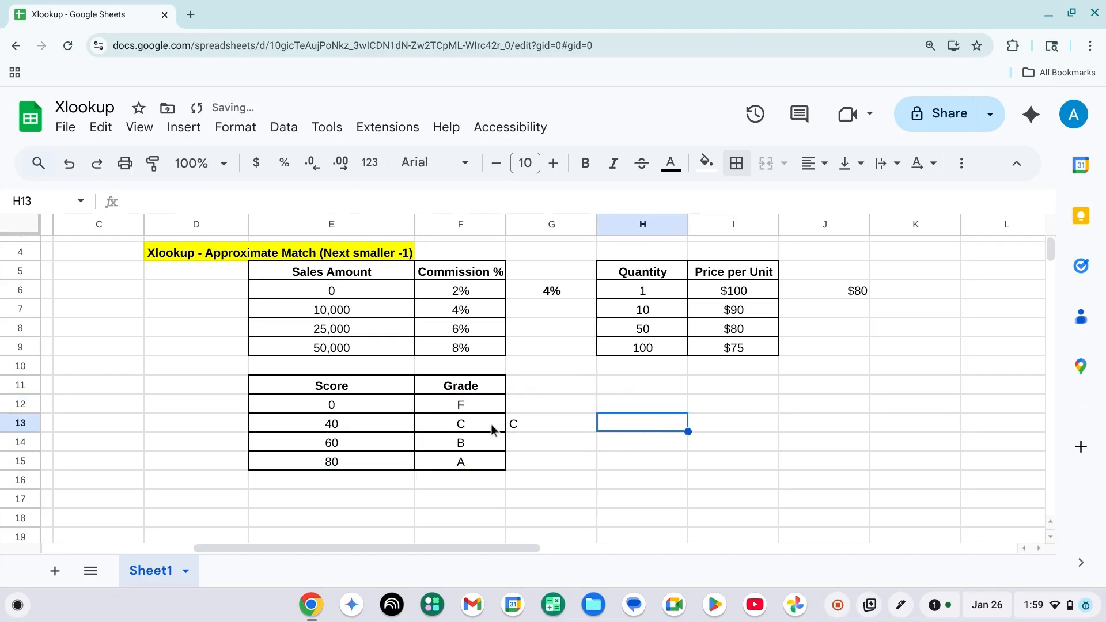
Step: Examine the Score column from the header in E11 down to the 60 row against the grade returned in G13
{"action": "key", "text": "Left"}
{"action": "key", "text": "Left"}
{"action": "key", "text": "Left"}
{"action": "key", "text": "Up"}
{"action": "key", "text": "Up"}
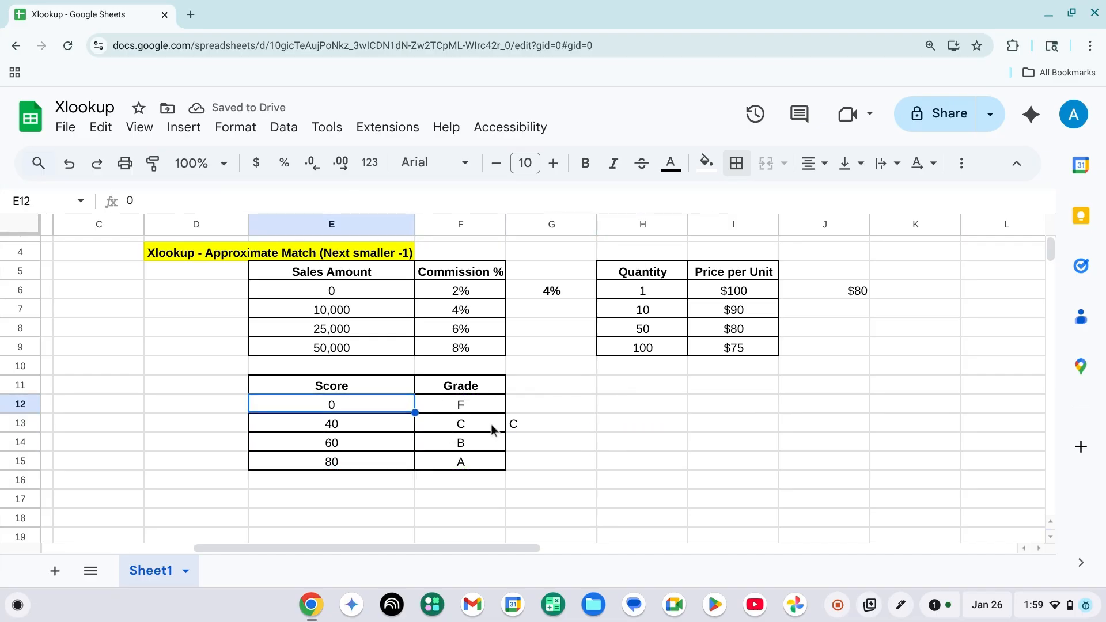
{"action": "key", "text": "Down"}
{"action": "key", "text": "Down"}
{"action": "key", "text": "Up"}
{"action": "key", "text": "Up"}
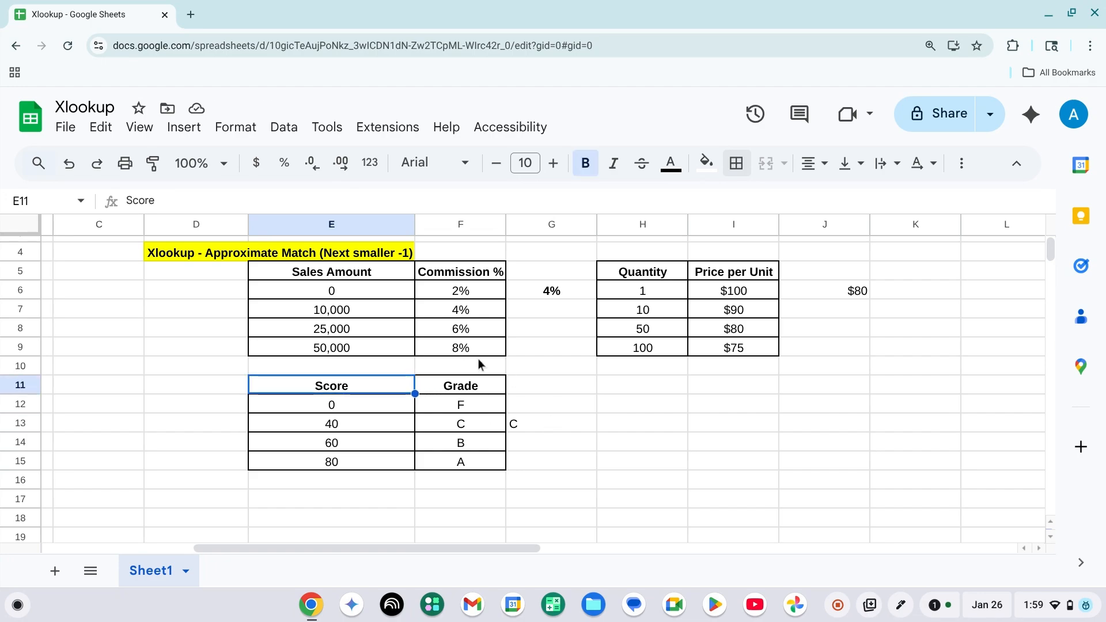
Step: Review the arguments of the XLOOKUP formula in G13 and compare the Commission %, Price per Unit and Grade tables
{"action": "left_click", "coordinate": [495, 426]}
{"action": "key", "text": "Right"}
{"action": "key", "text": "F2"}
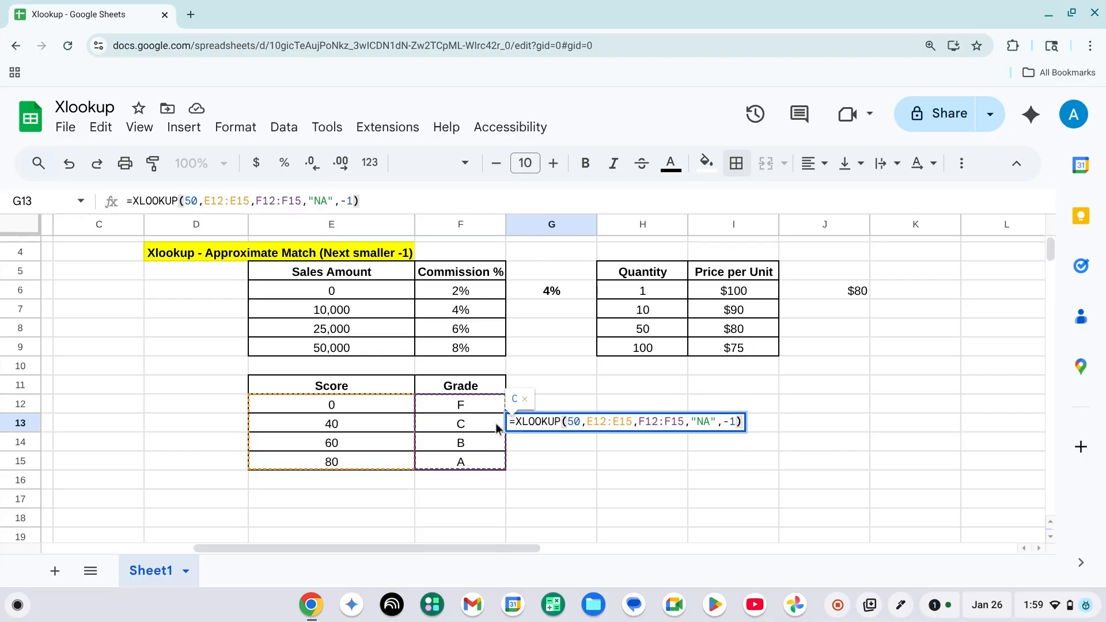
{"action": "key", "text": "Escape"}
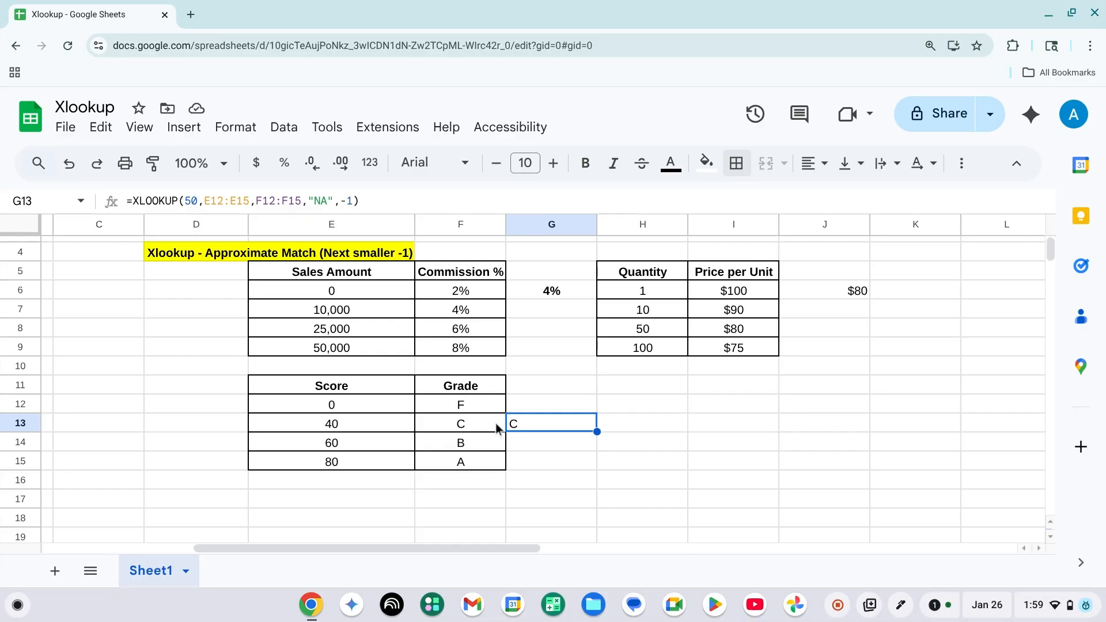
{"action": "left_click", "coordinate": [485, 280]}
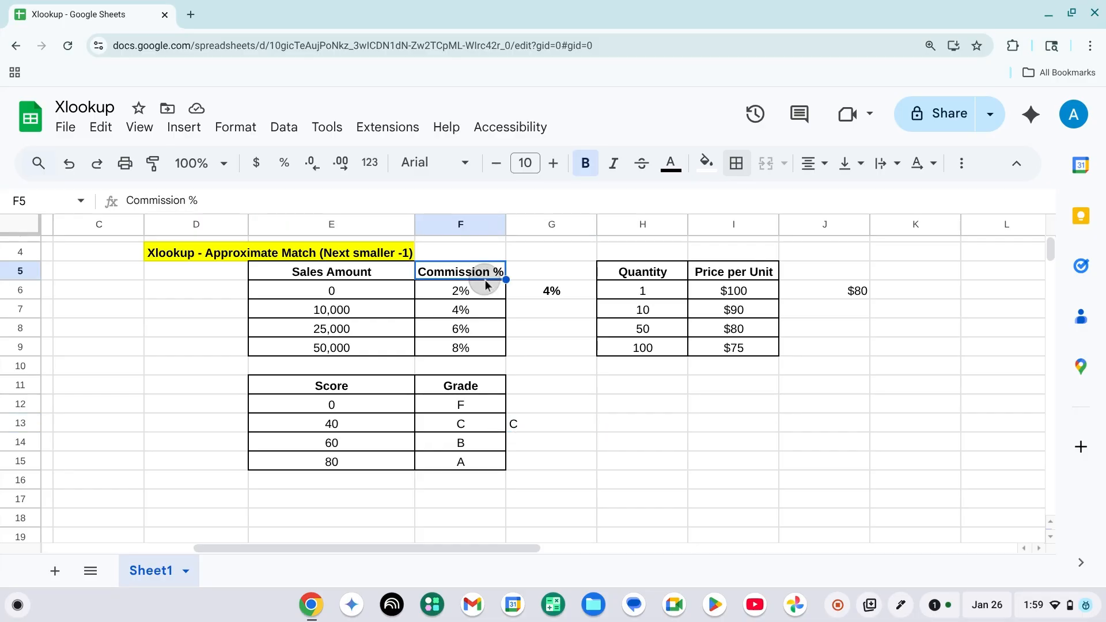
{"action": "left_click", "coordinate": [701, 305]}
{"action": "left_click", "coordinate": [477, 426]}
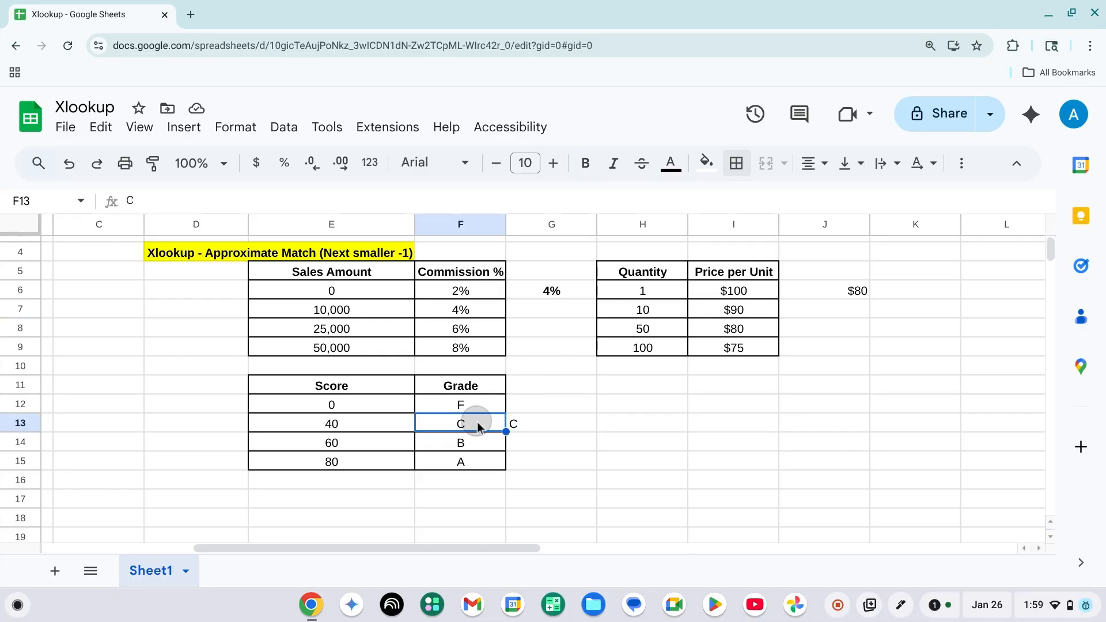